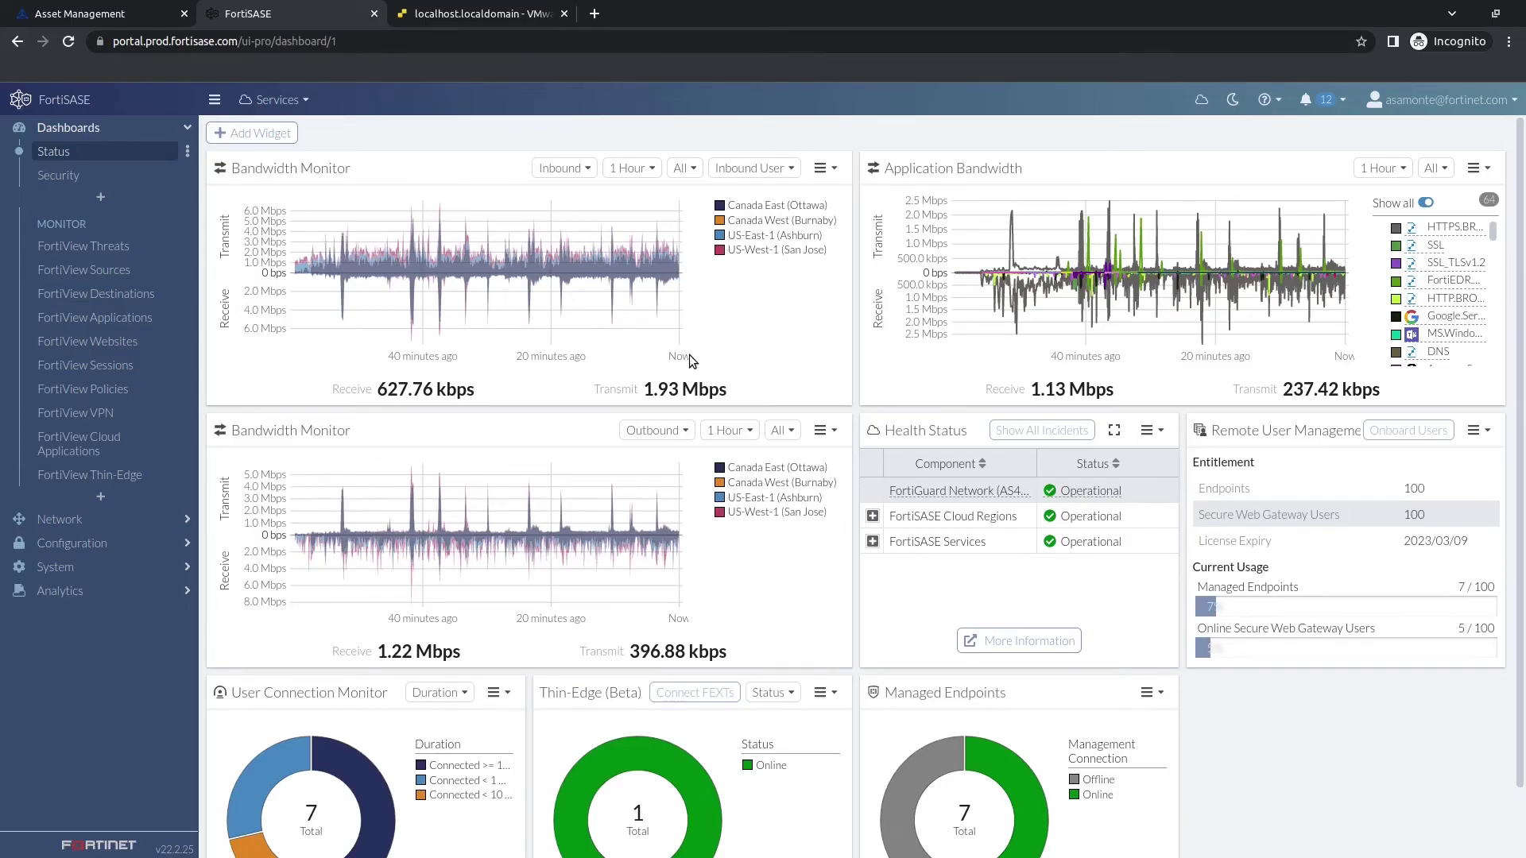
- View the Security dashboard and the endpoint profile's access, protection and sandbox settings
{"action": "left_click", "coordinate": [44, 182]}
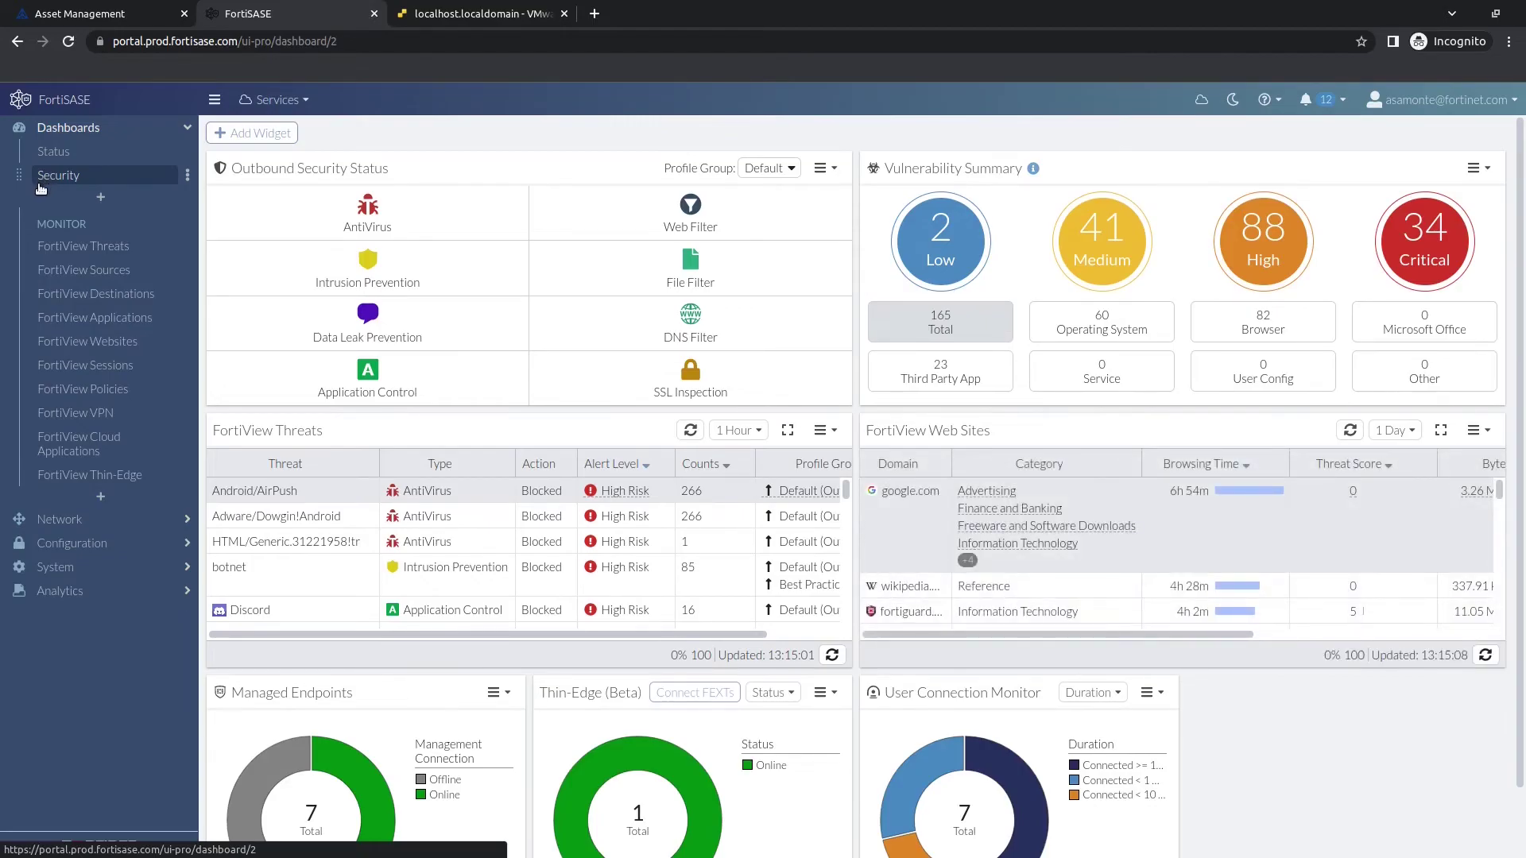
{"action": "left_click", "coordinate": [45, 547]}
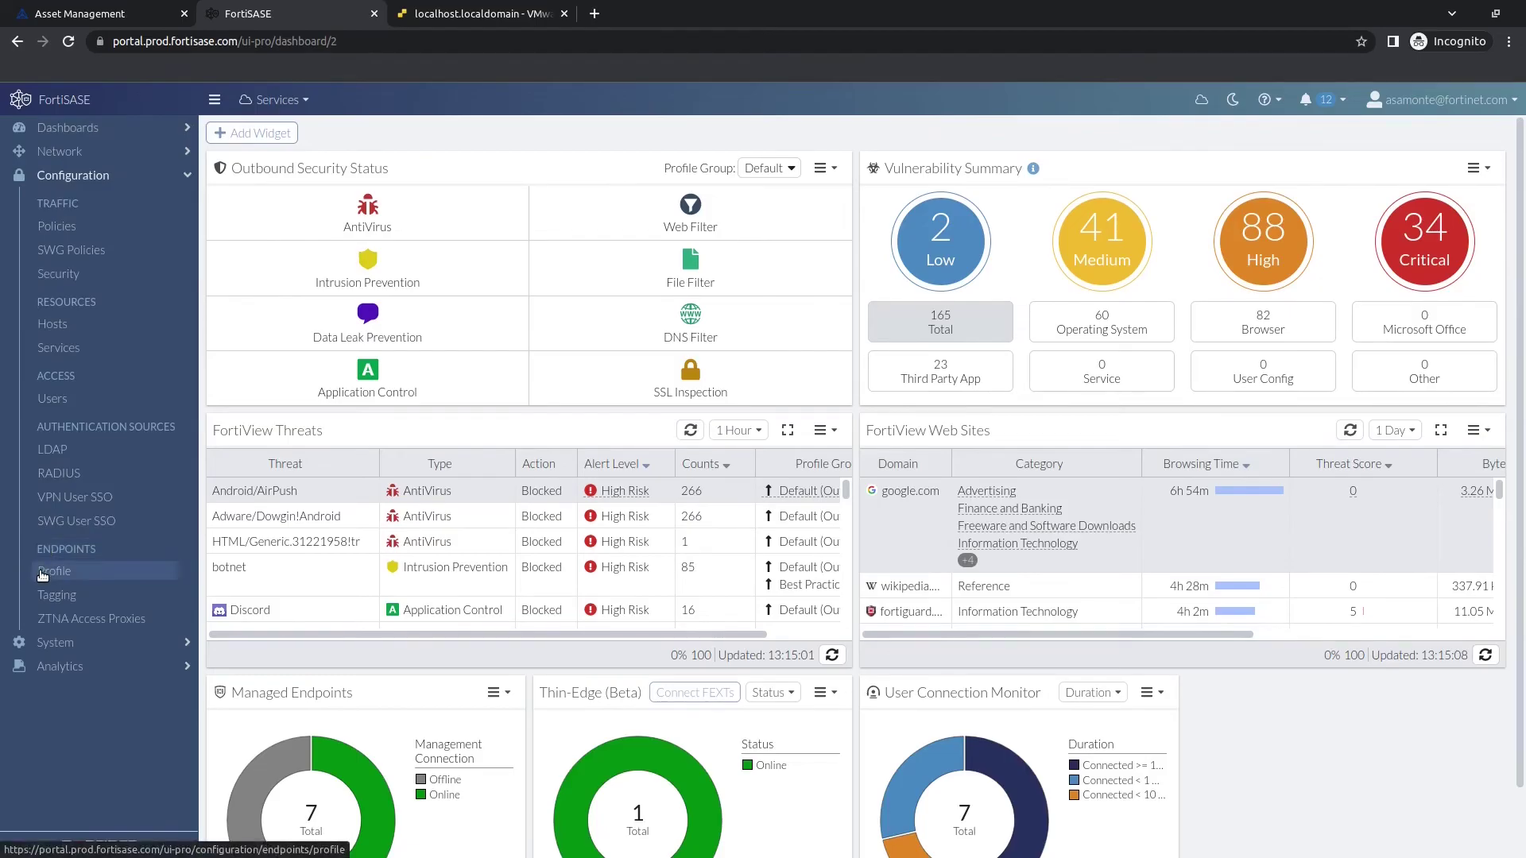
{"action": "left_click", "coordinate": [43, 573]}
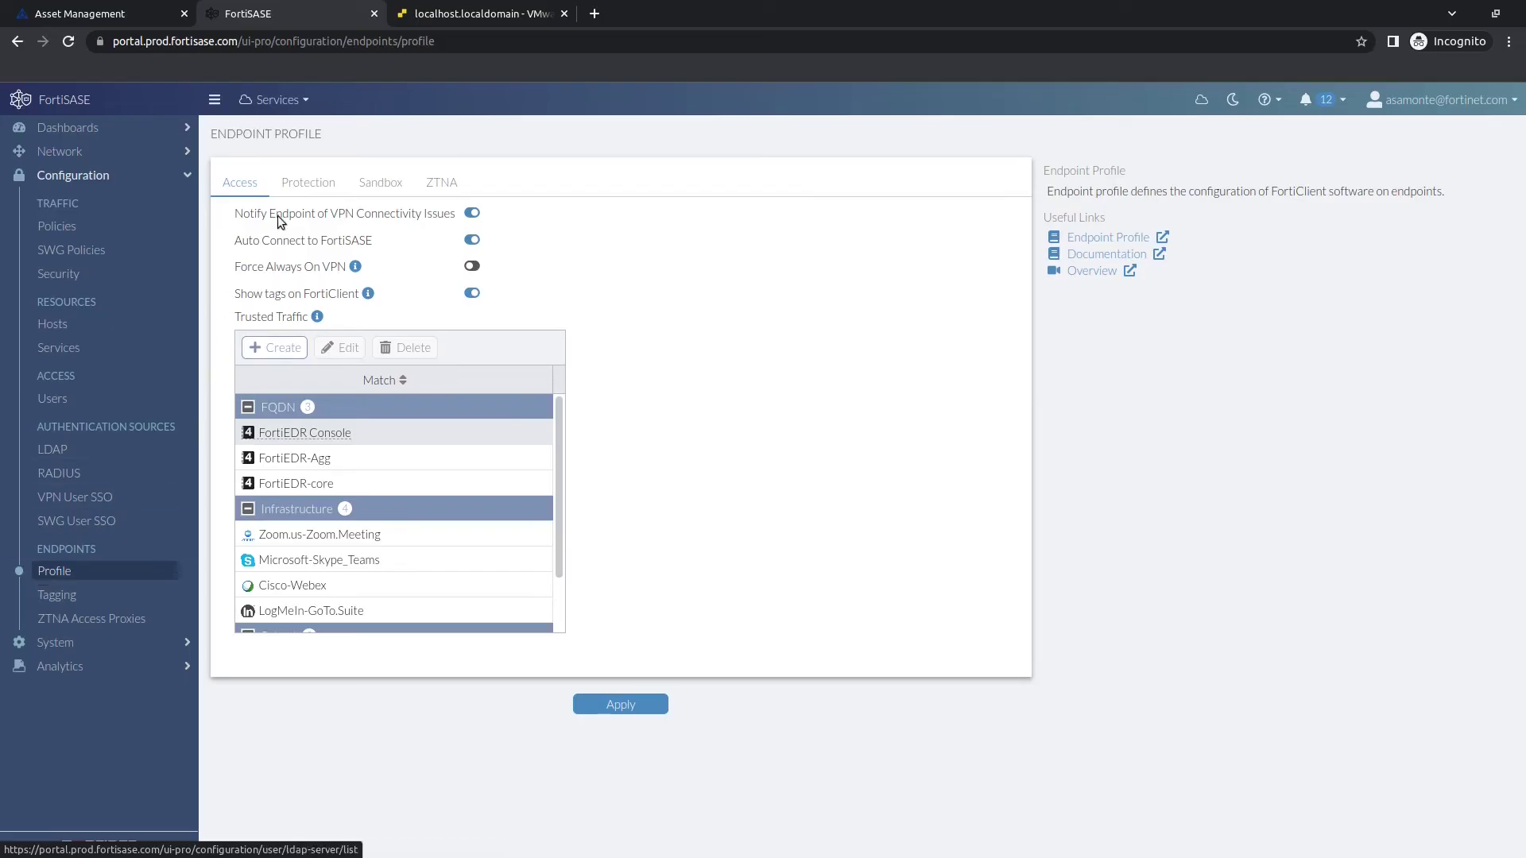
{"action": "left_click", "coordinate": [284, 189]}
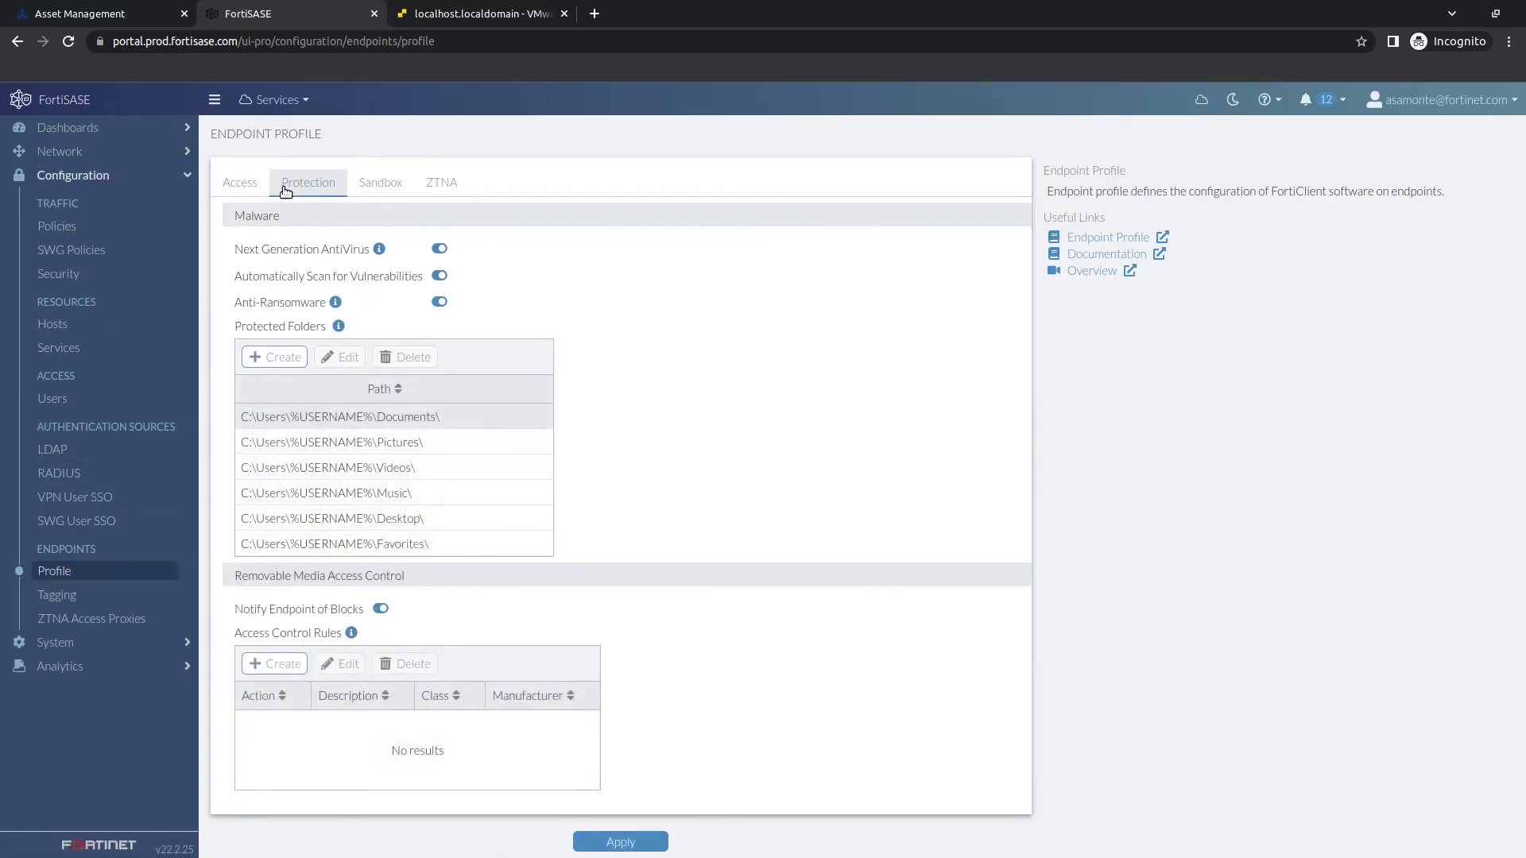
{"action": "left_click", "coordinate": [367, 185]}
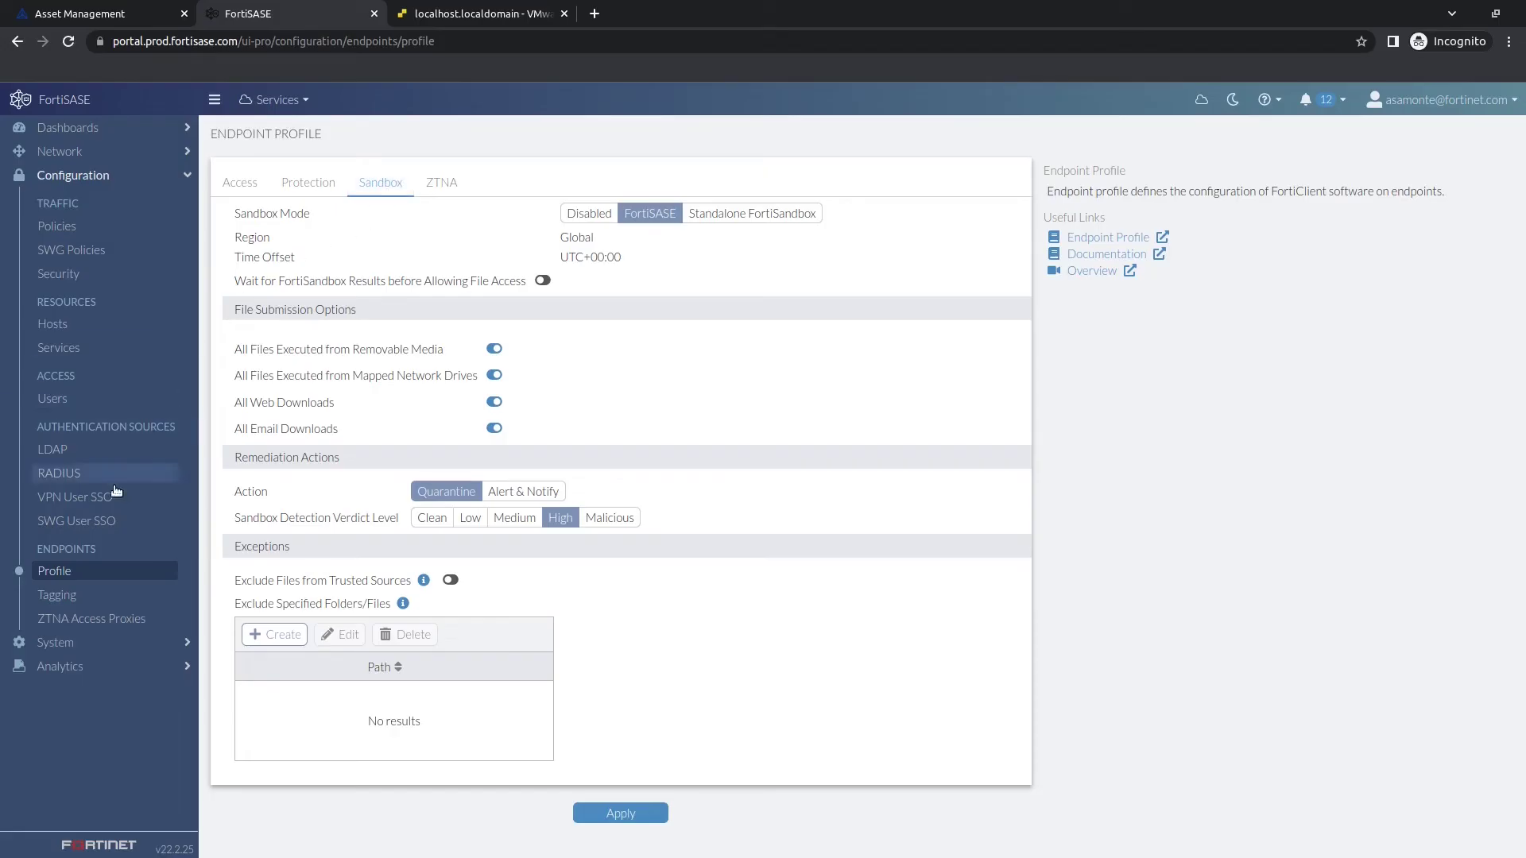
- Inspect the rules of the IT-Infosec endpoint tagging rule set, leaving it without saving
{"action": "left_click", "coordinate": [43, 601]}
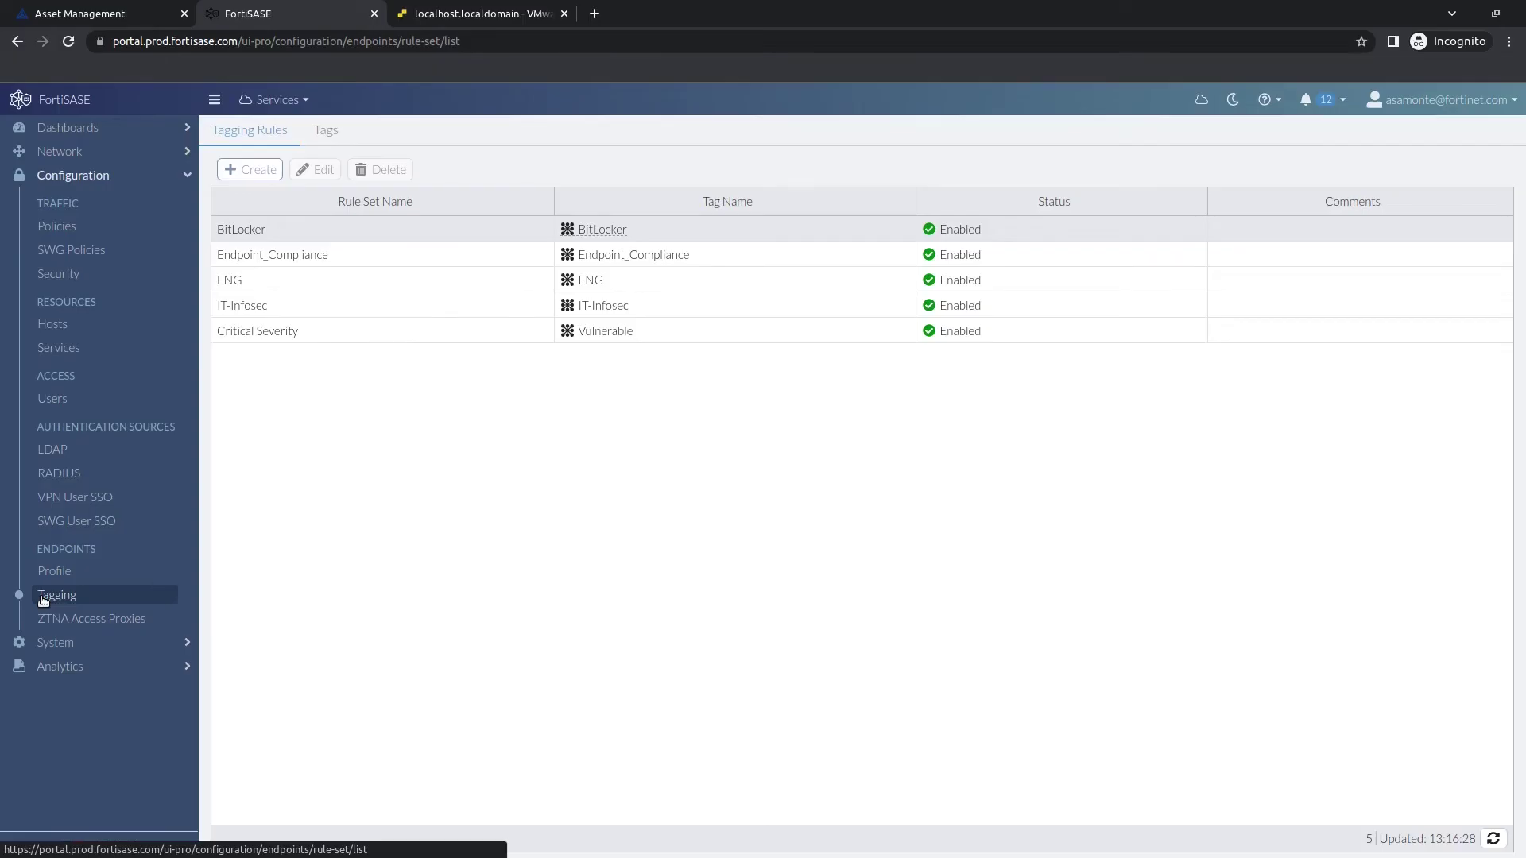
{"action": "left_click", "coordinate": [294, 308]}
{"action": "left_click", "coordinate": [317, 171]}
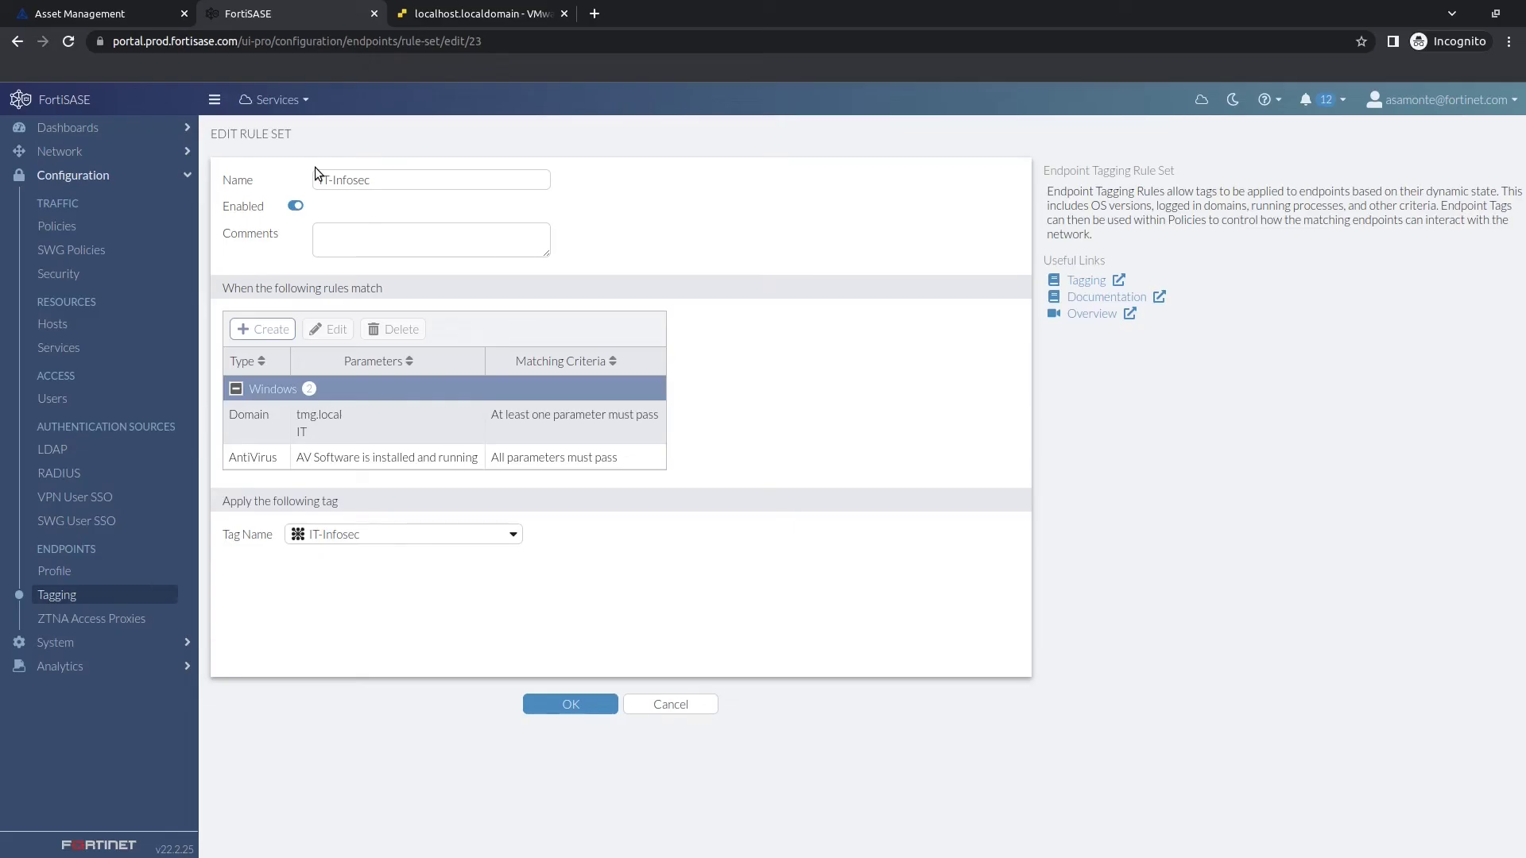
{"action": "left_click", "coordinate": [654, 706]}
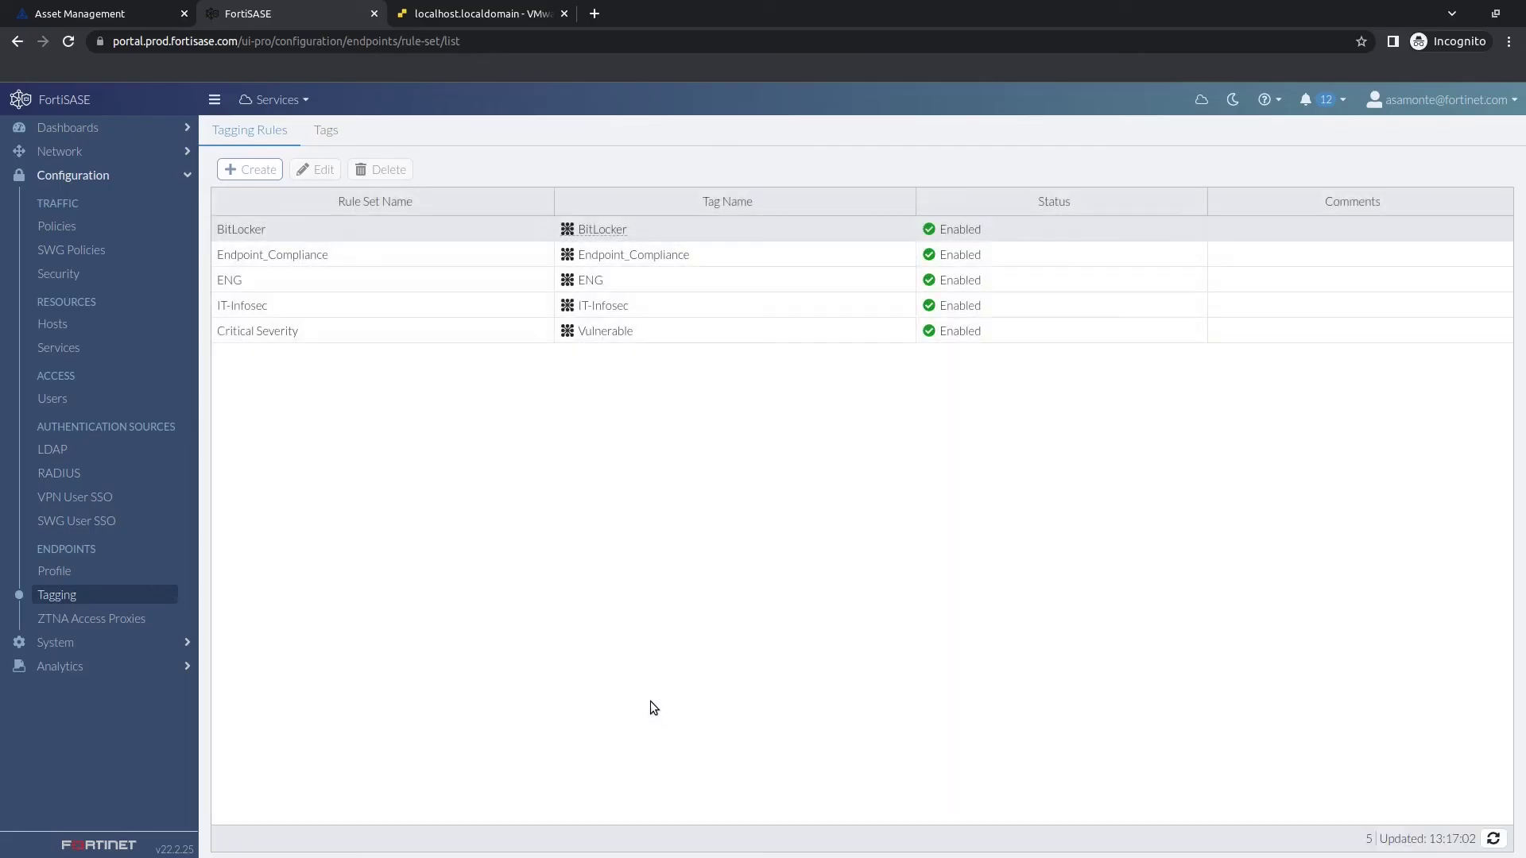
- Inspect the BitLocker tagging rule set and the rule types offered for a new Windows rule, without saving anything
{"action": "double_click", "coordinate": [345, 232]}
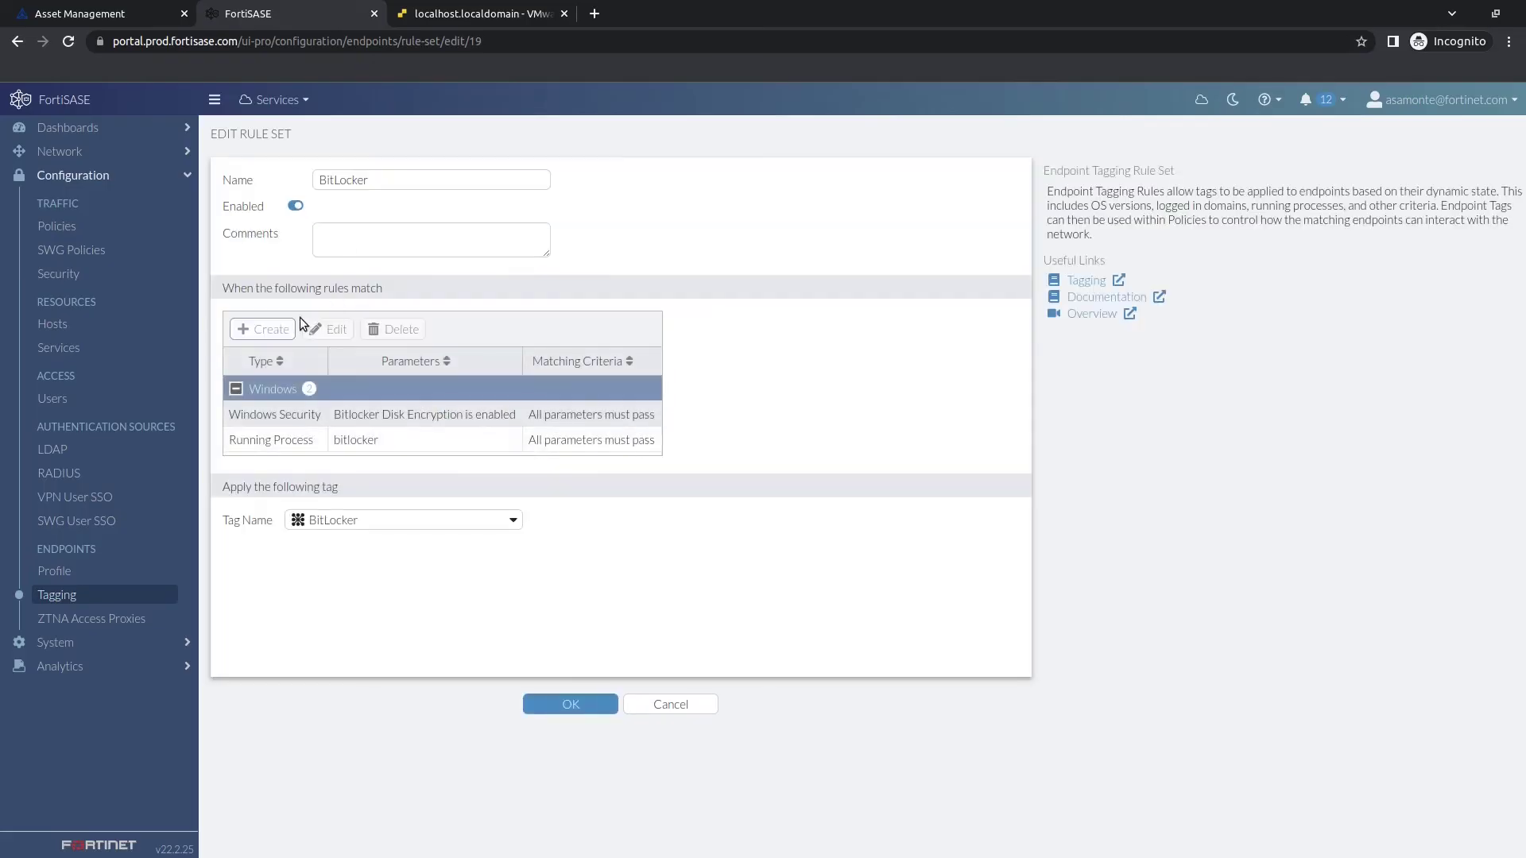
{"action": "left_click", "coordinate": [281, 330]}
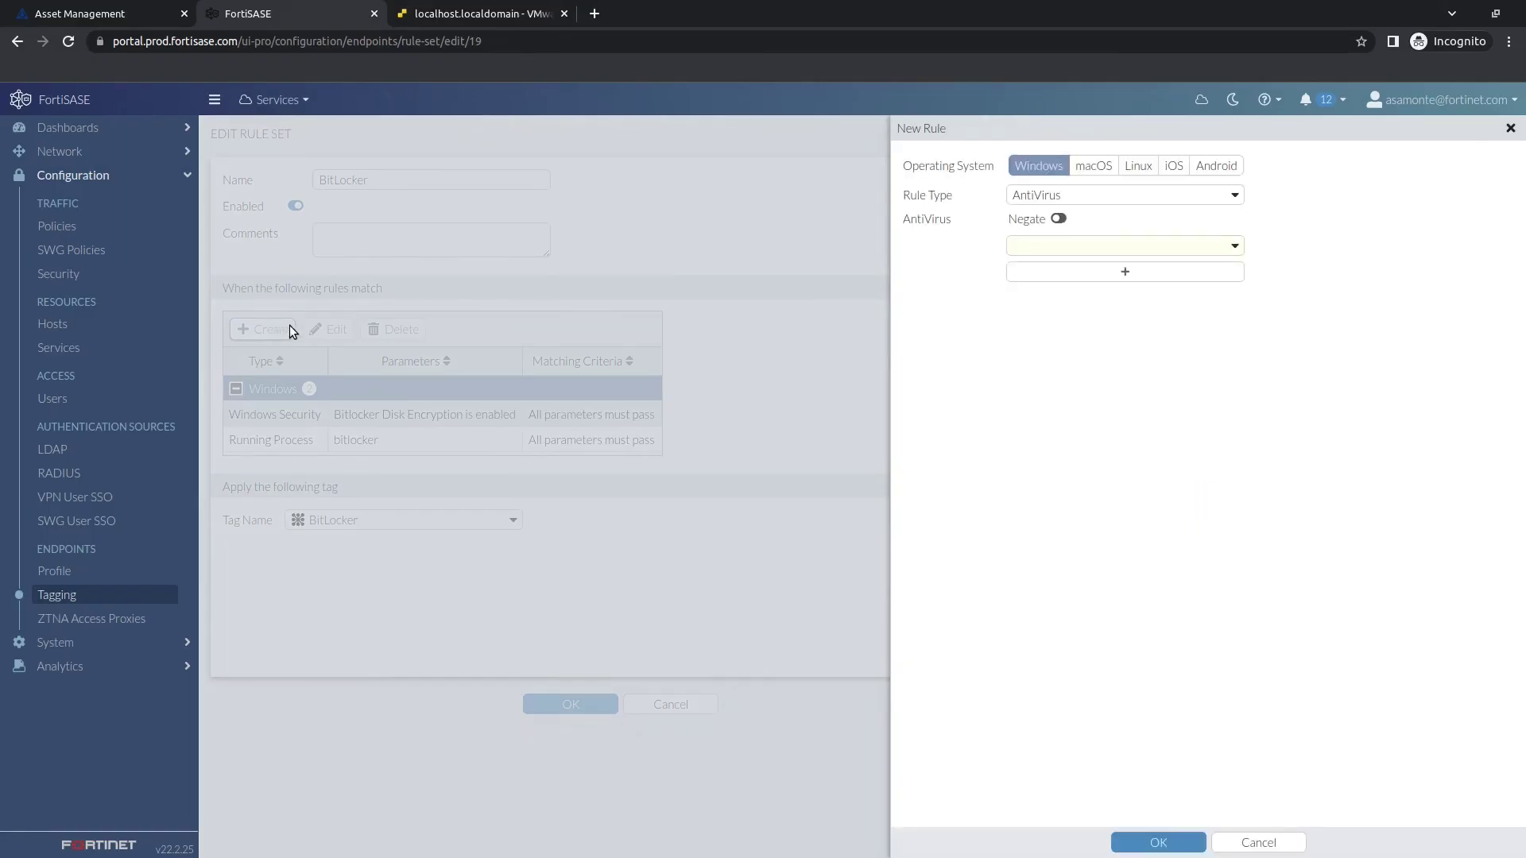
{"action": "left_click", "coordinate": [1062, 197]}
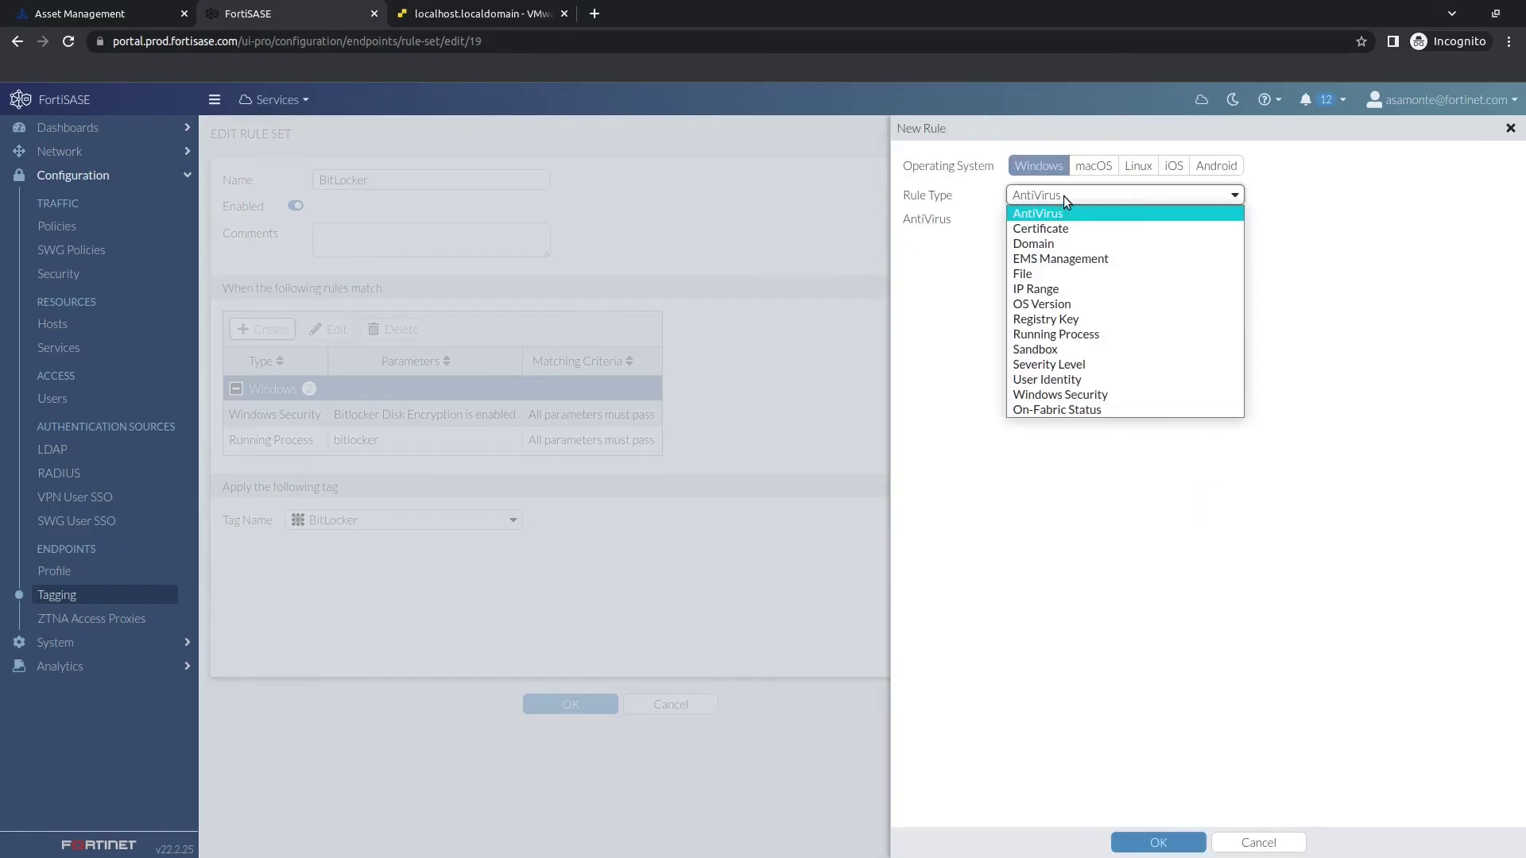
{"action": "left_click", "coordinate": [1065, 197]}
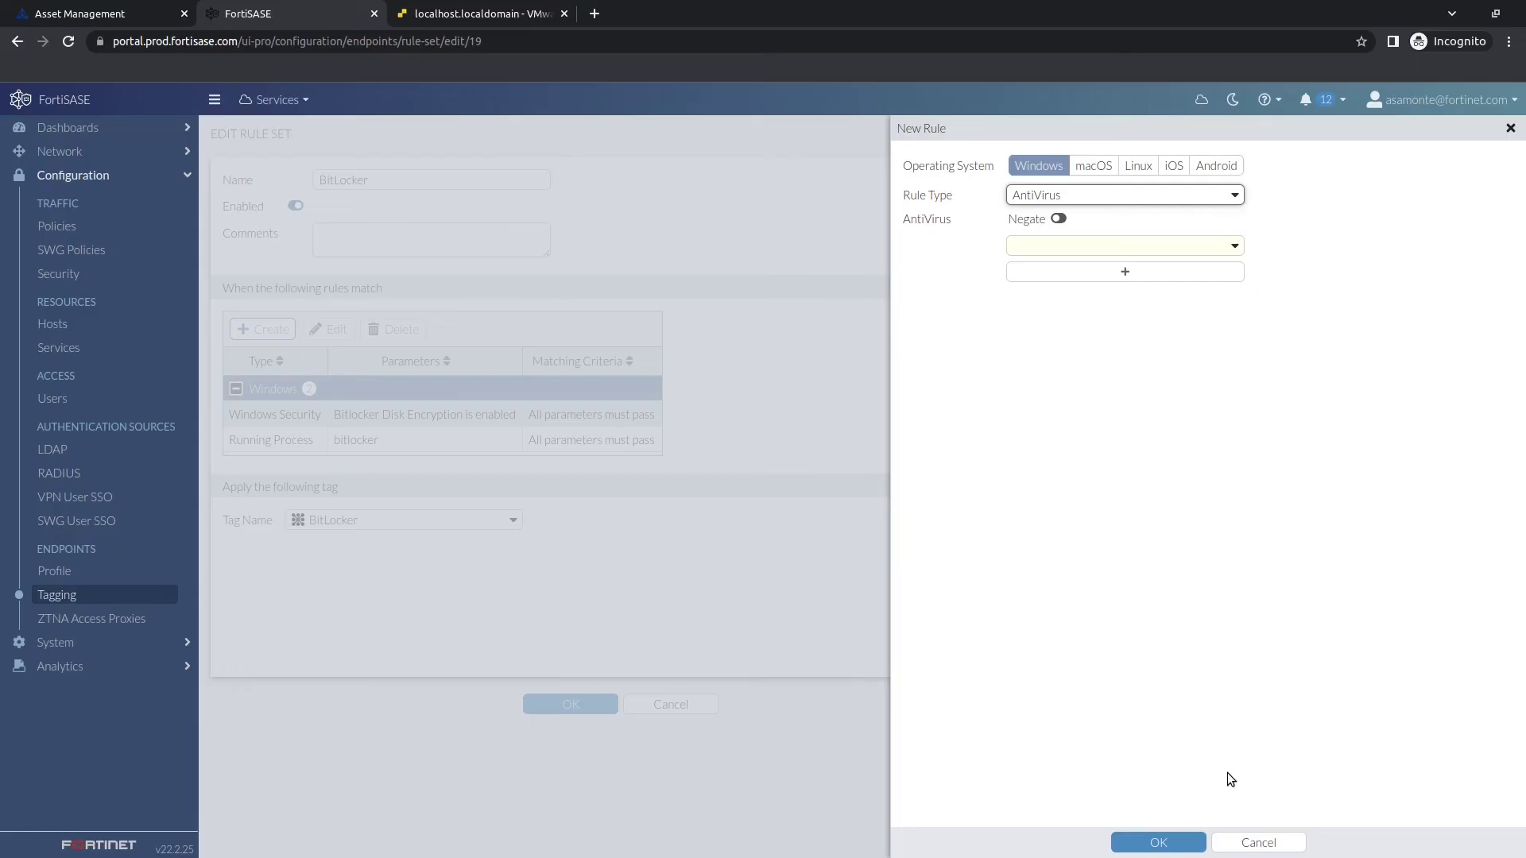
{"action": "left_click", "coordinate": [1233, 842]}
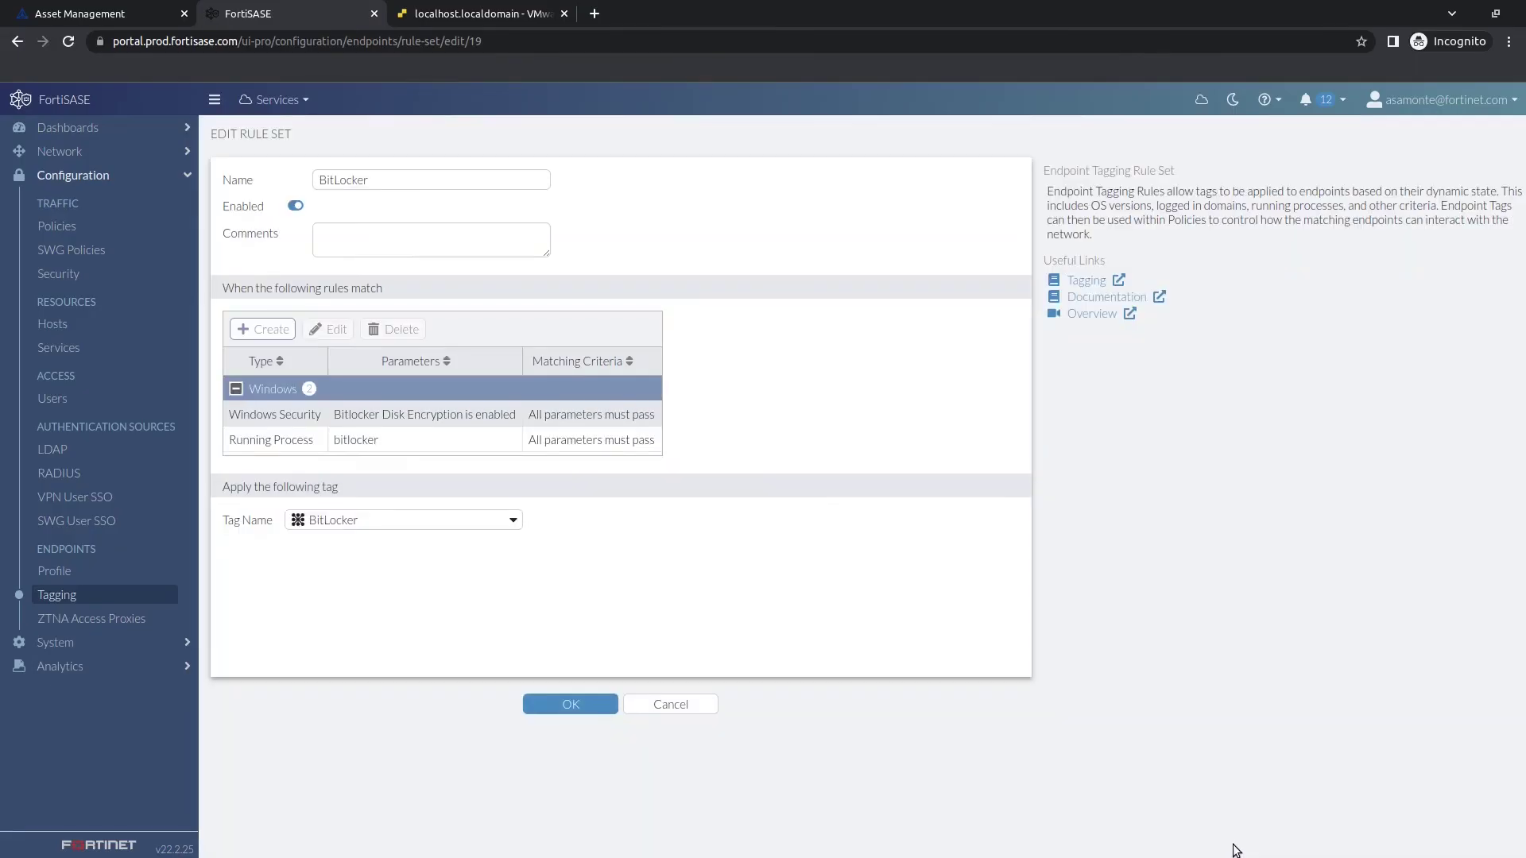
{"action": "left_click", "coordinate": [654, 706]}
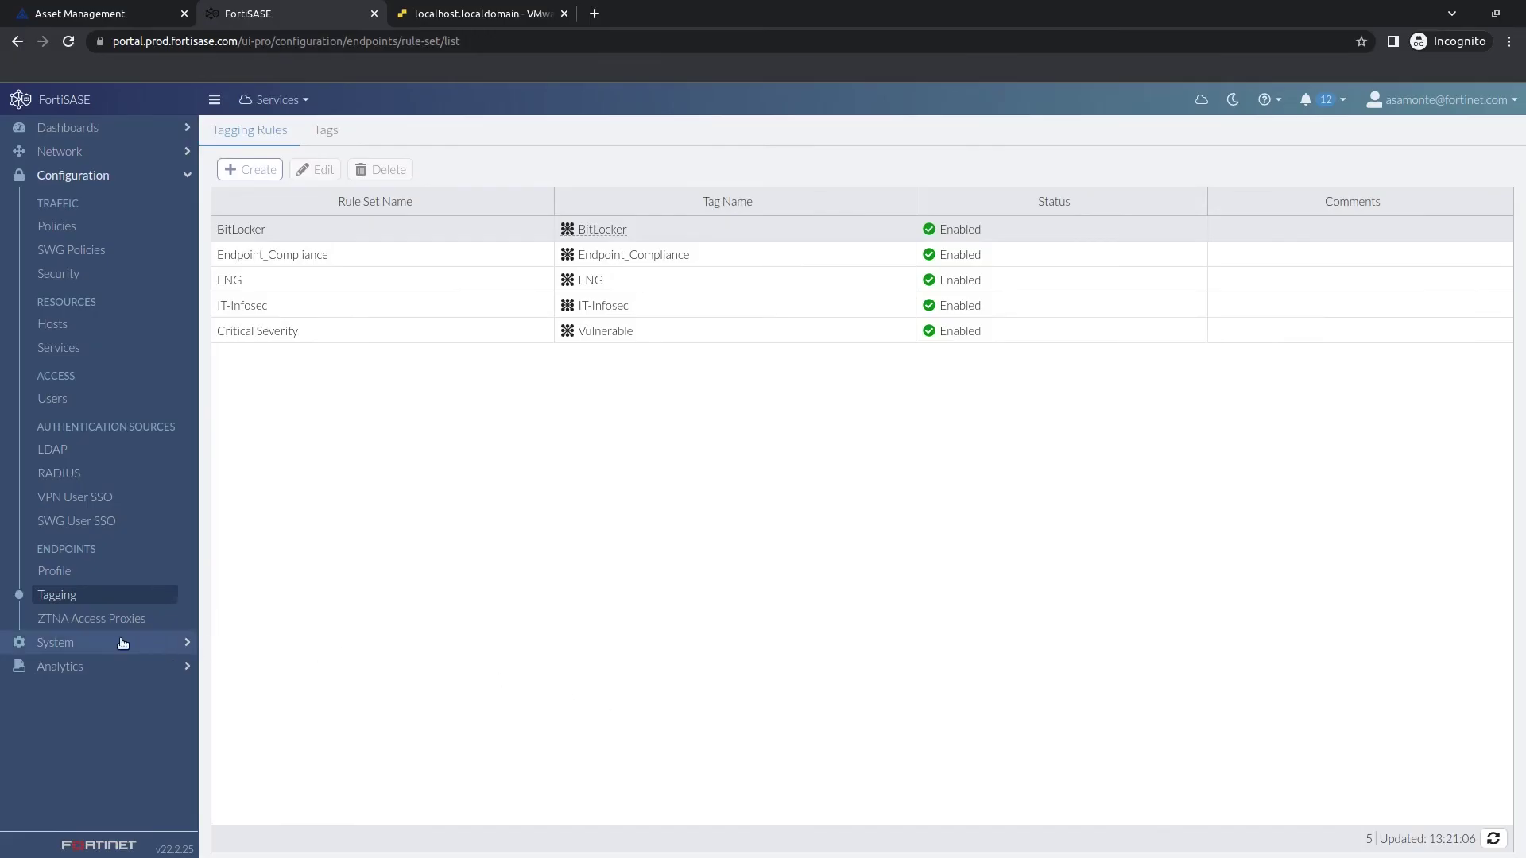
- View the ZTNA access proxies and browse the Application Control security logs
{"action": "left_click", "coordinate": [44, 619]}
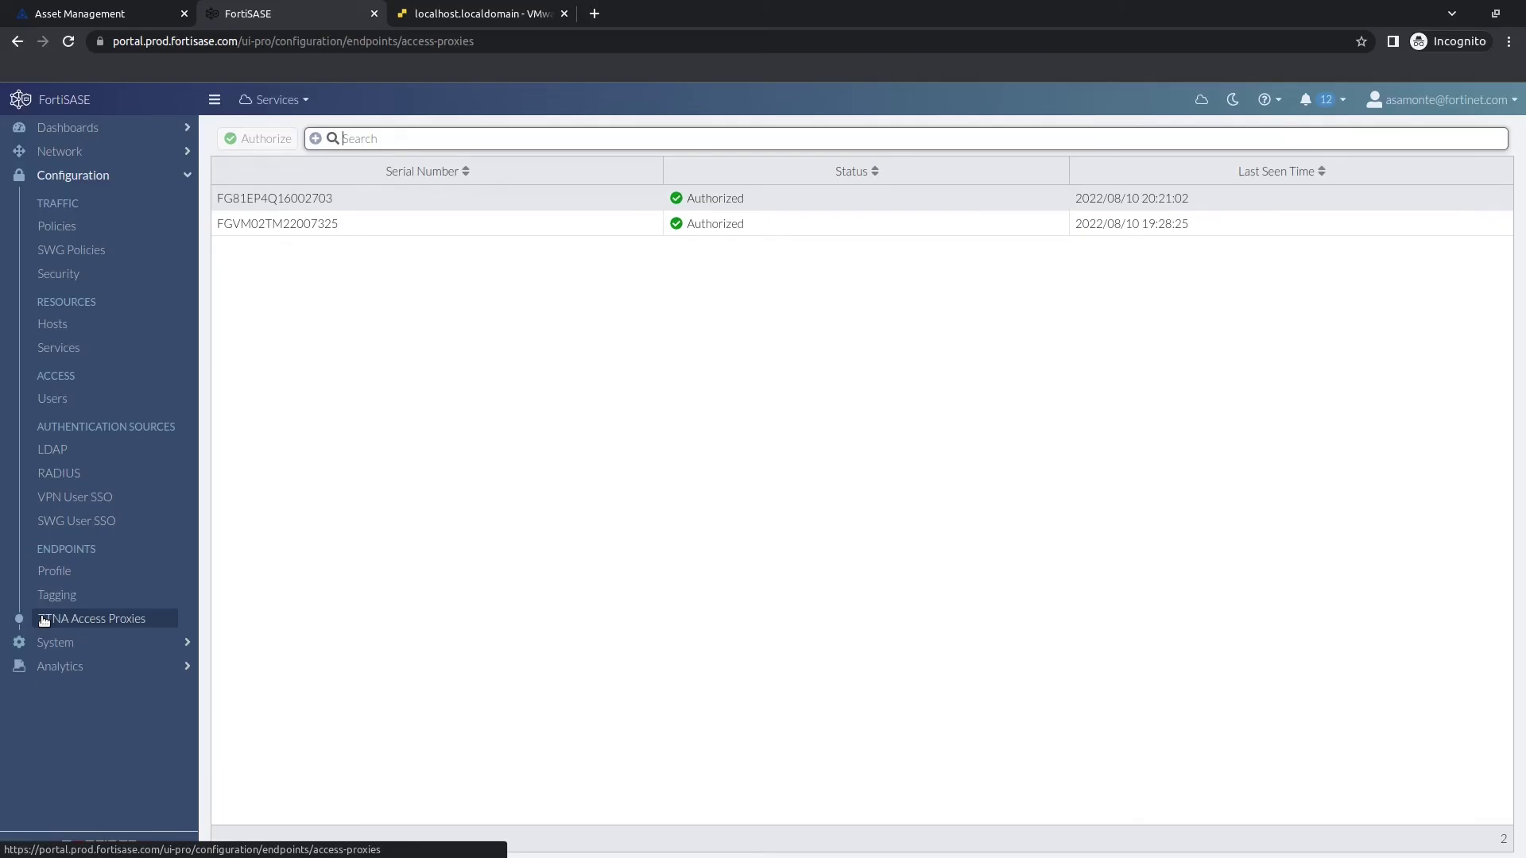
{"action": "left_click", "coordinate": [40, 667]}
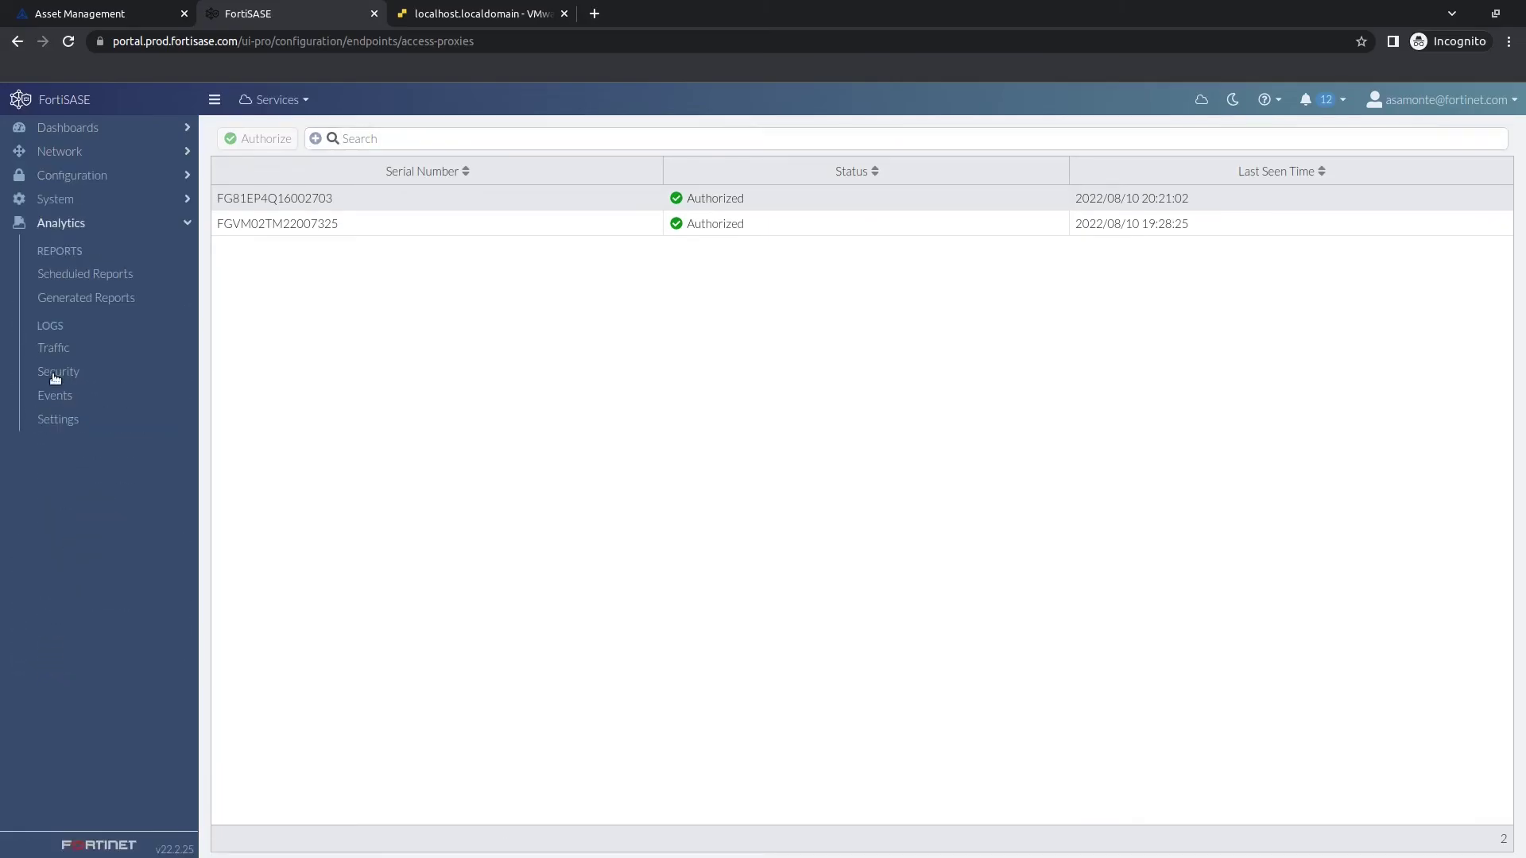
{"action": "left_click", "coordinate": [45, 374]}
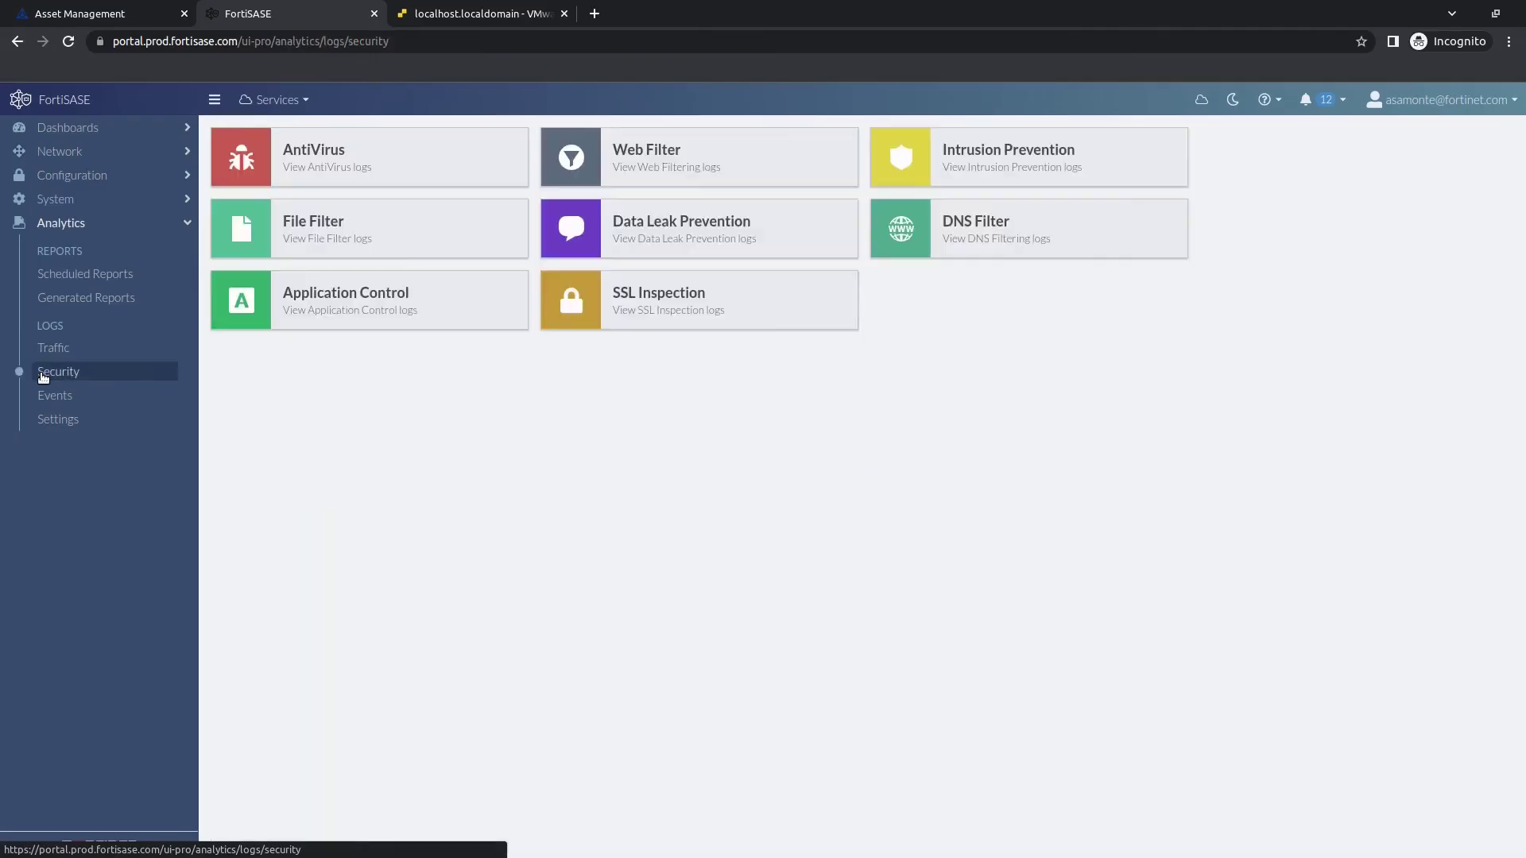
{"action": "left_click", "coordinate": [287, 299]}
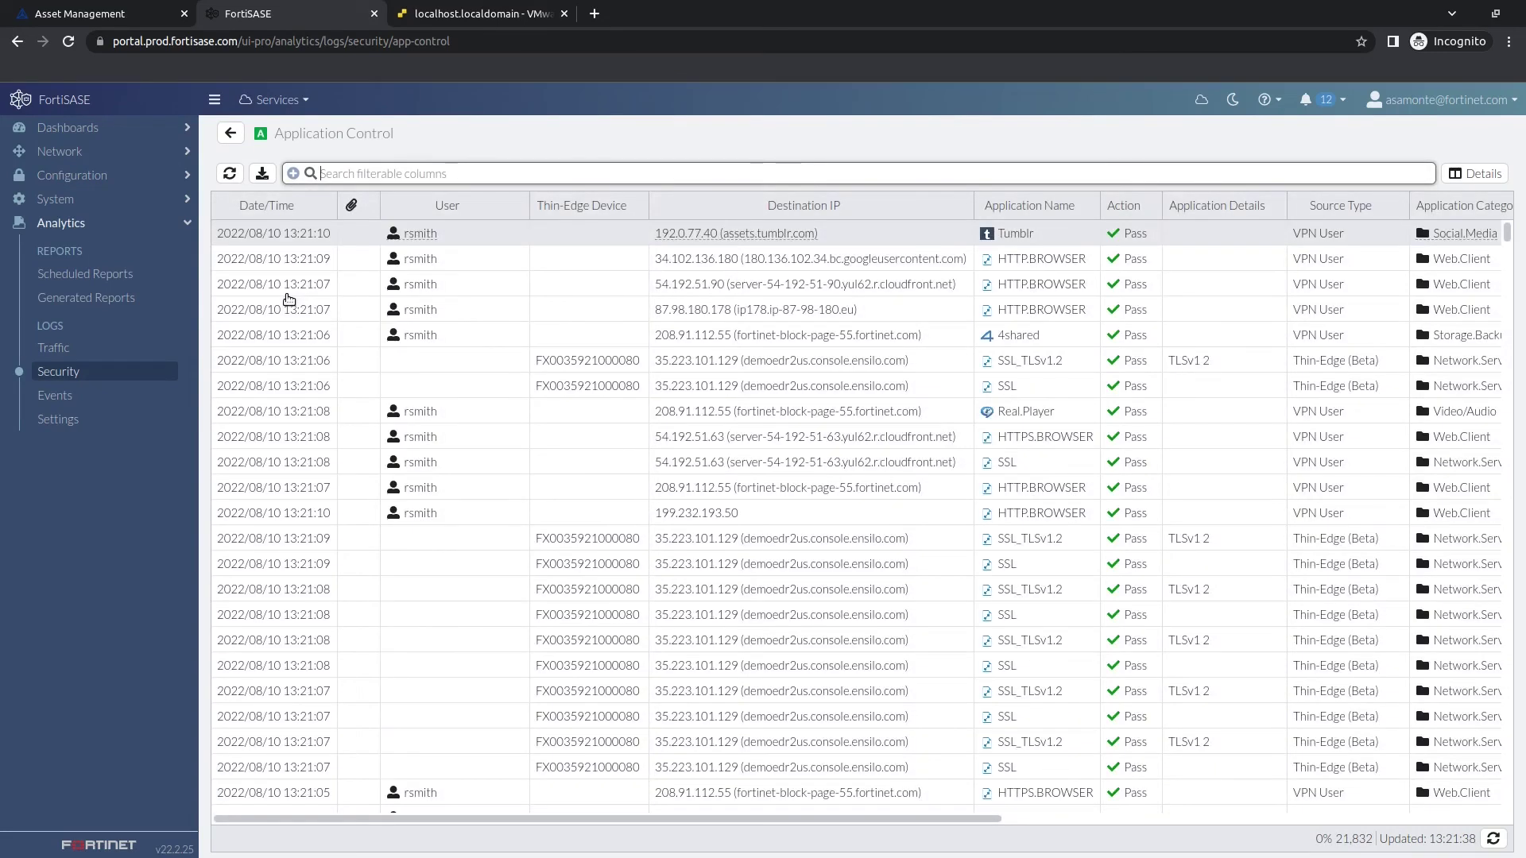
{"action": "scroll", "coordinate": [366, 314], "scroll_direction": "down", "scroll_amount": 10}
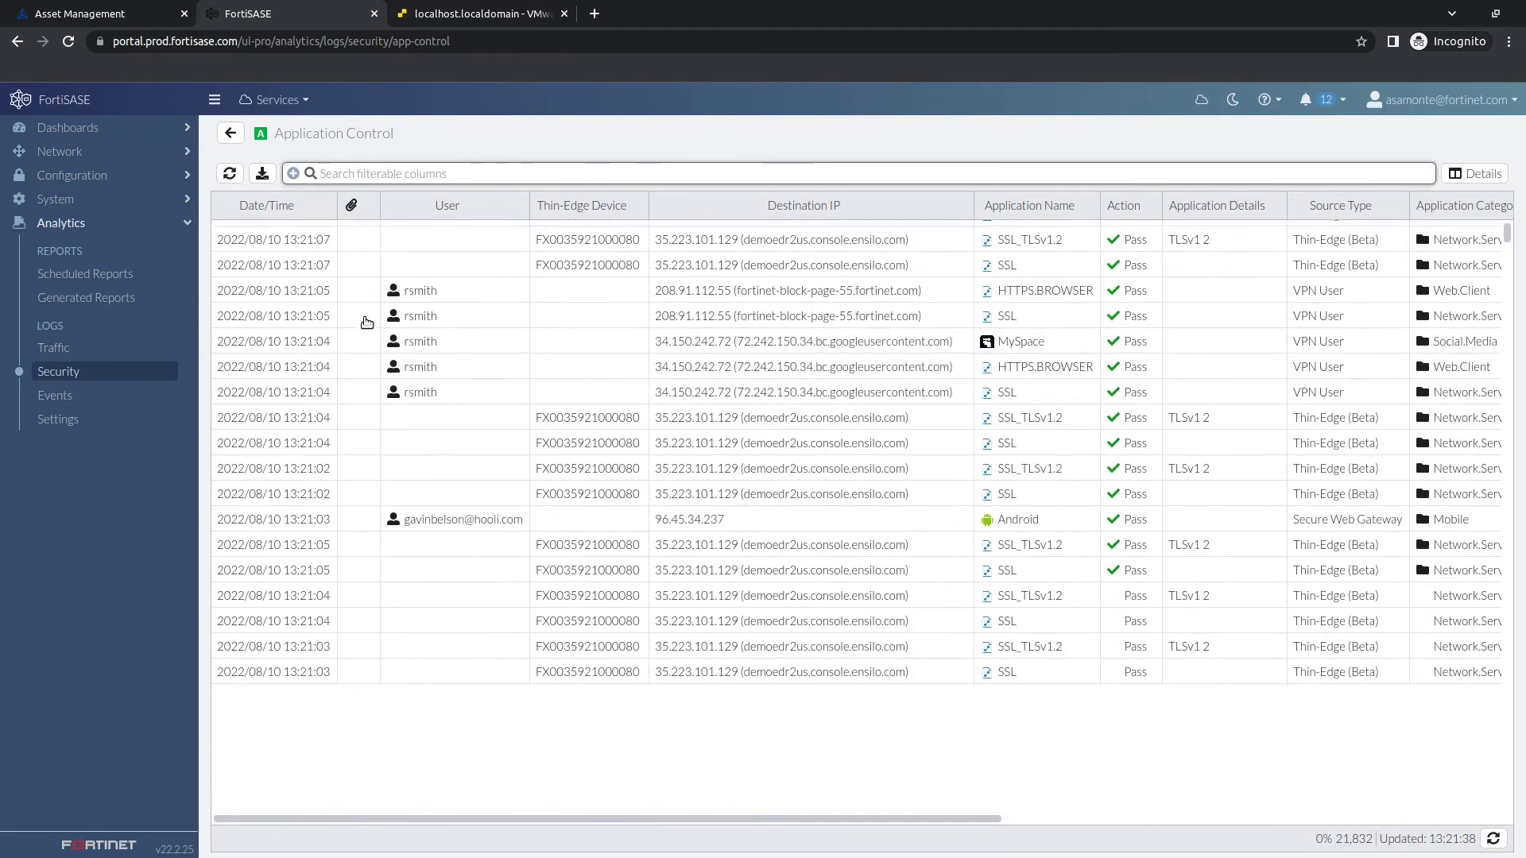
{"action": "scroll", "coordinate": [368, 321], "scroll_direction": "down", "scroll_amount": 10}
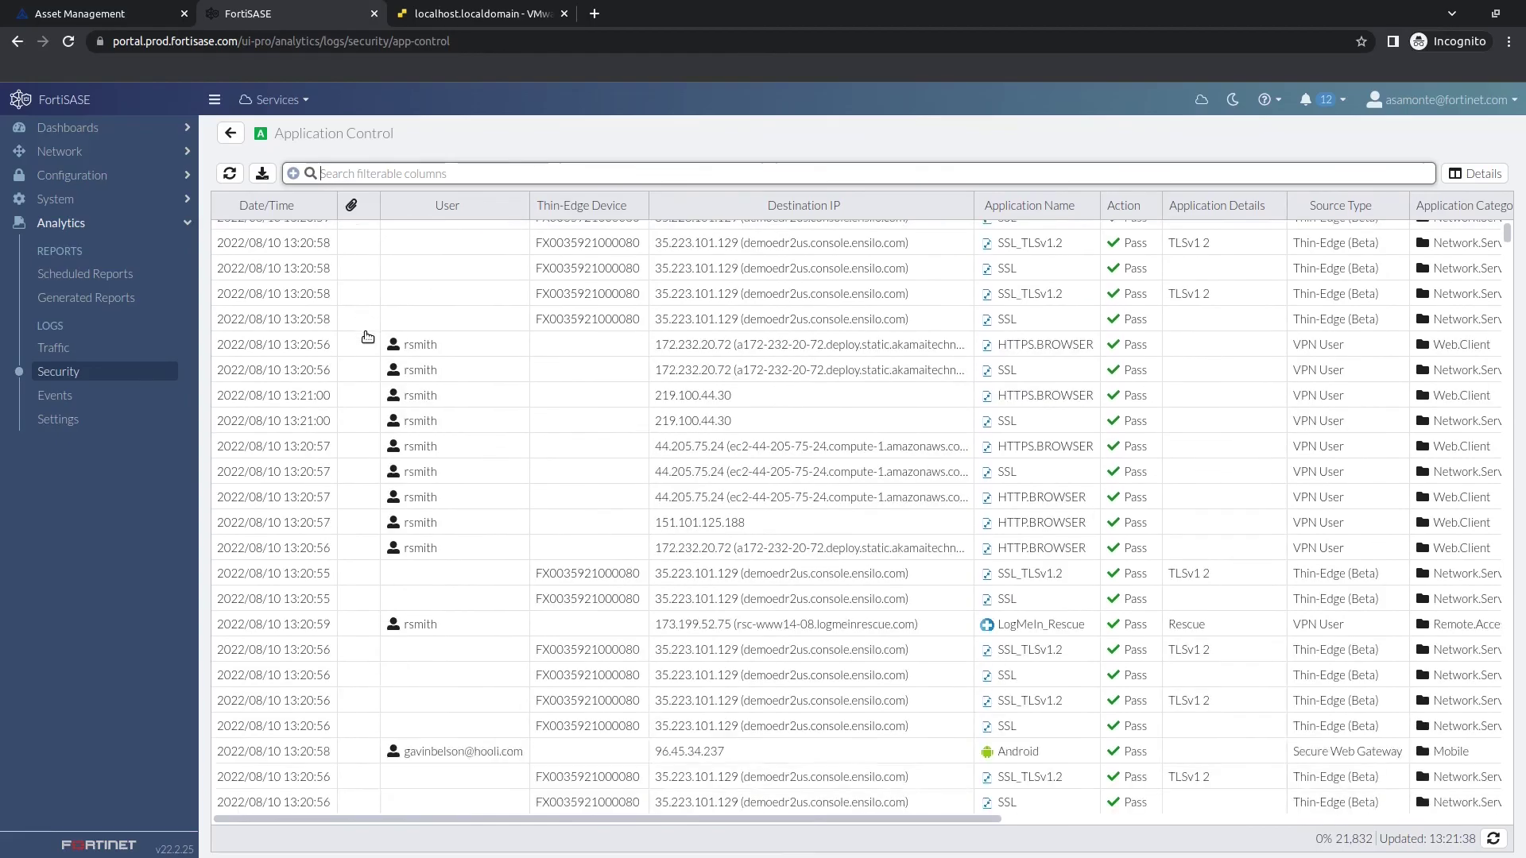
{"action": "scroll", "coordinate": [367, 336], "scroll_direction": "down", "scroll_amount": 10}
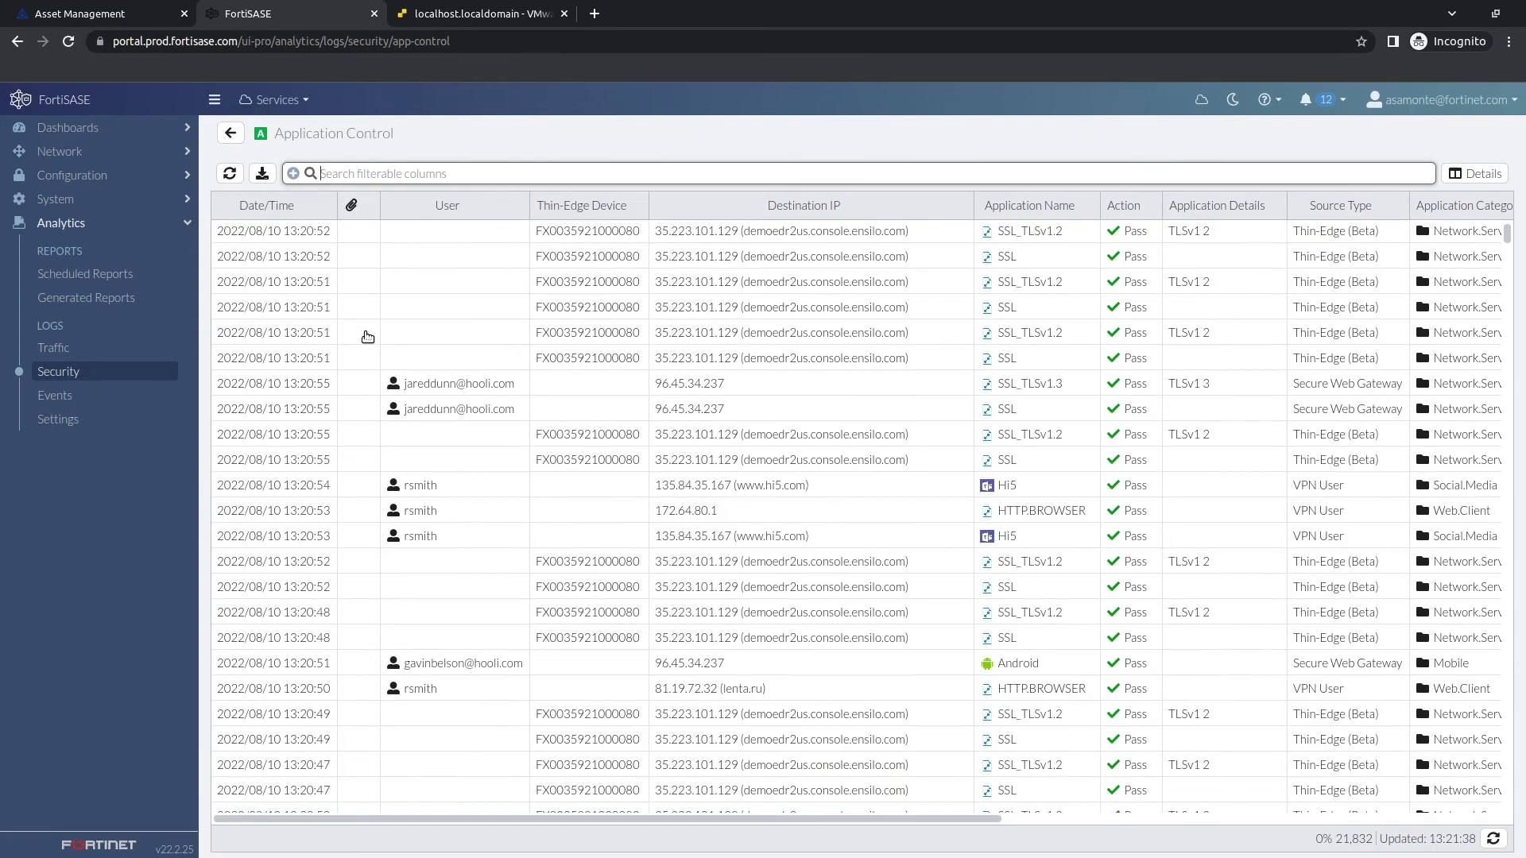
- Examine the log details and application information of a Secure Web Gateway entry for SSL_TLSv1.3
{"action": "left_click", "coordinate": [363, 389]}
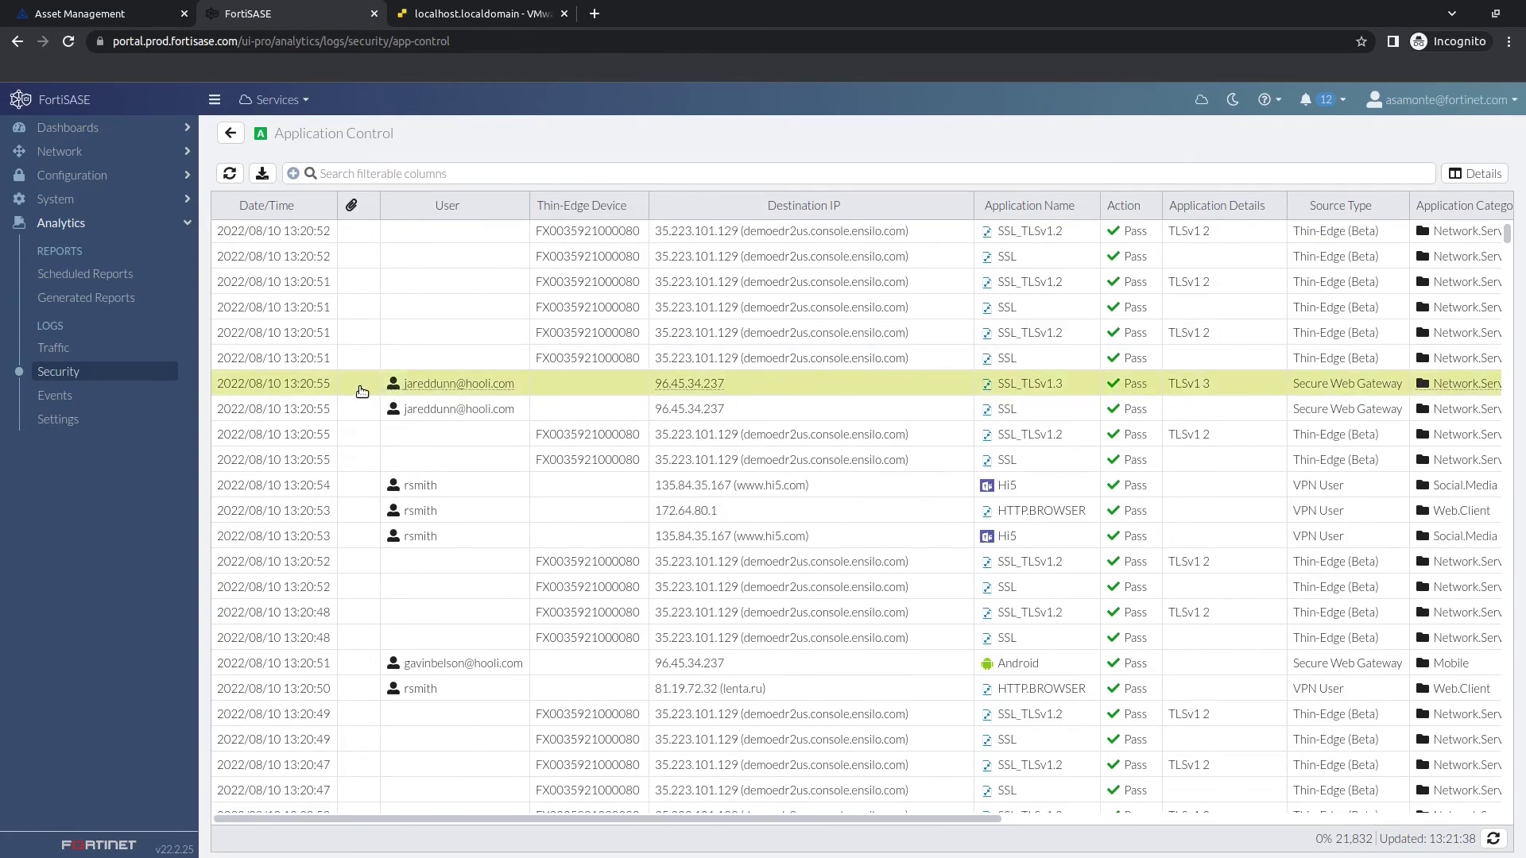
{"action": "double_click", "coordinate": [361, 391]}
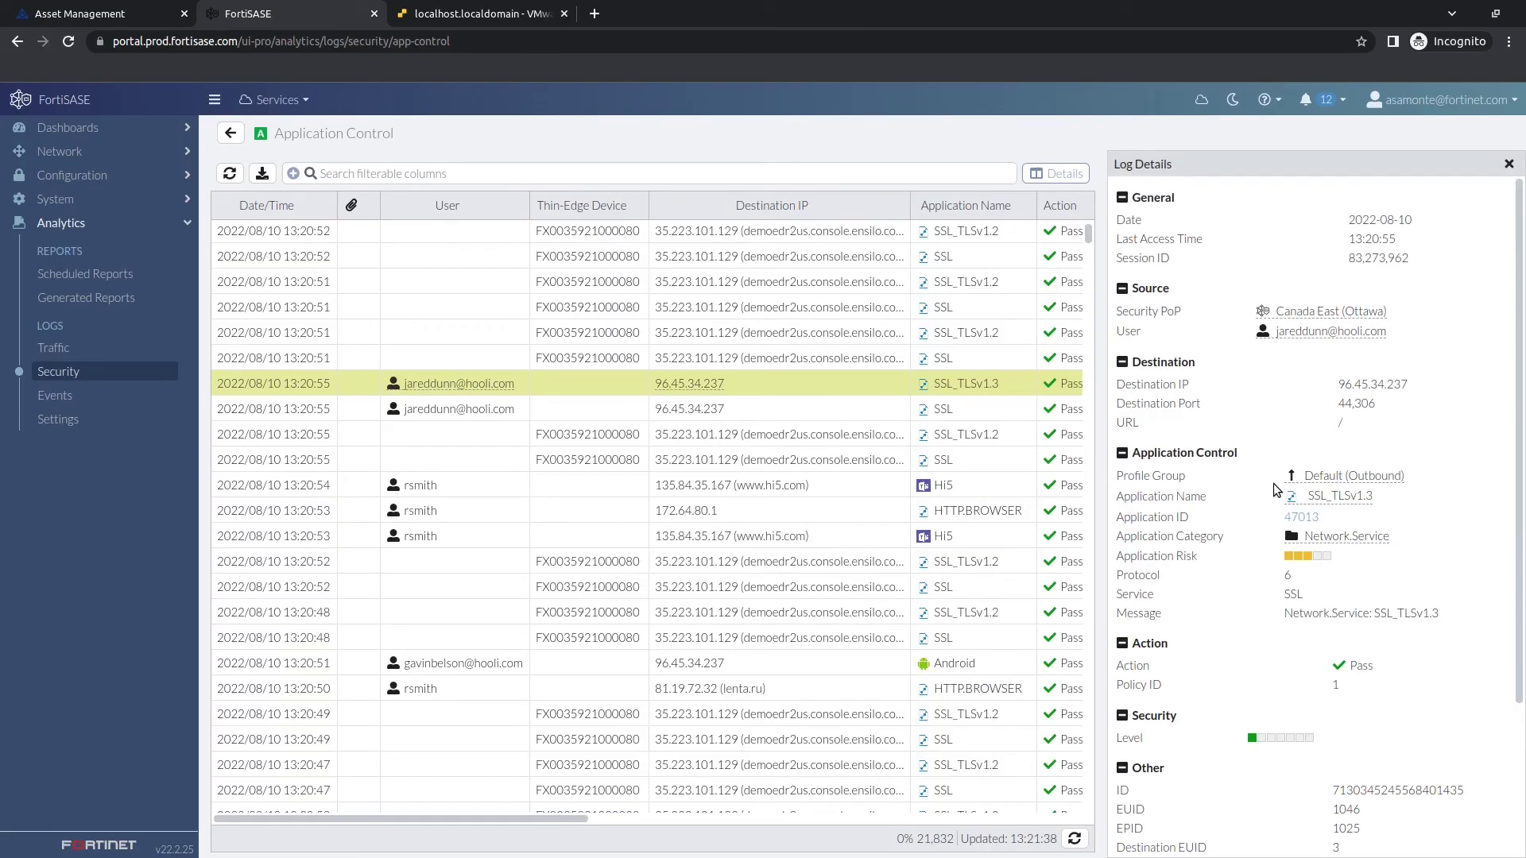
{"action": "mouse_move", "coordinate": [1363, 504]}
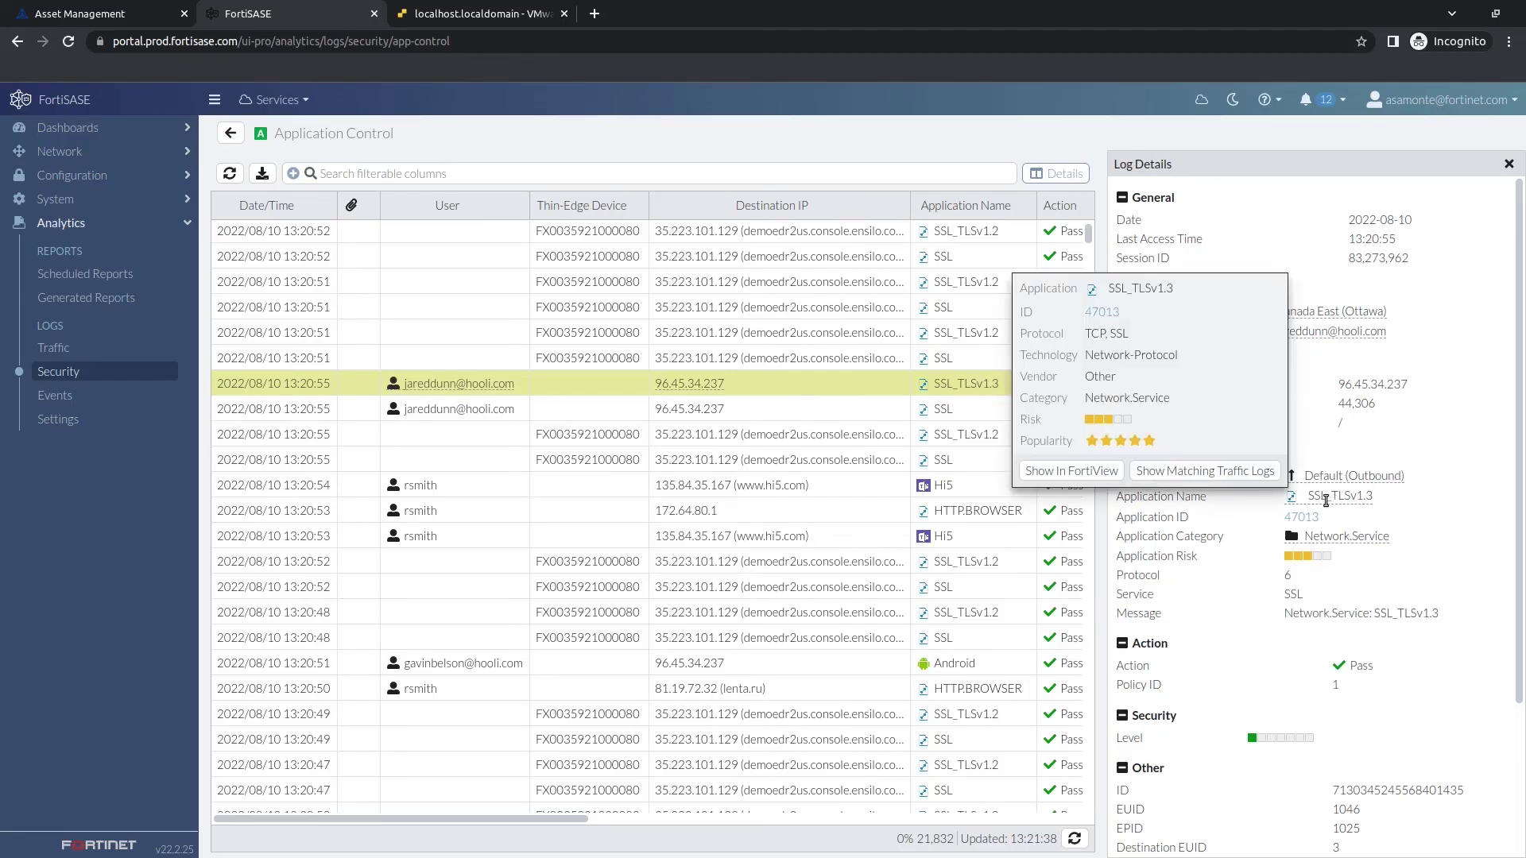
- Review the FortiGuard category actions in the Default outbound profile group's Web Filter, leaving without changes
{"action": "left_click", "coordinate": [62, 182]}
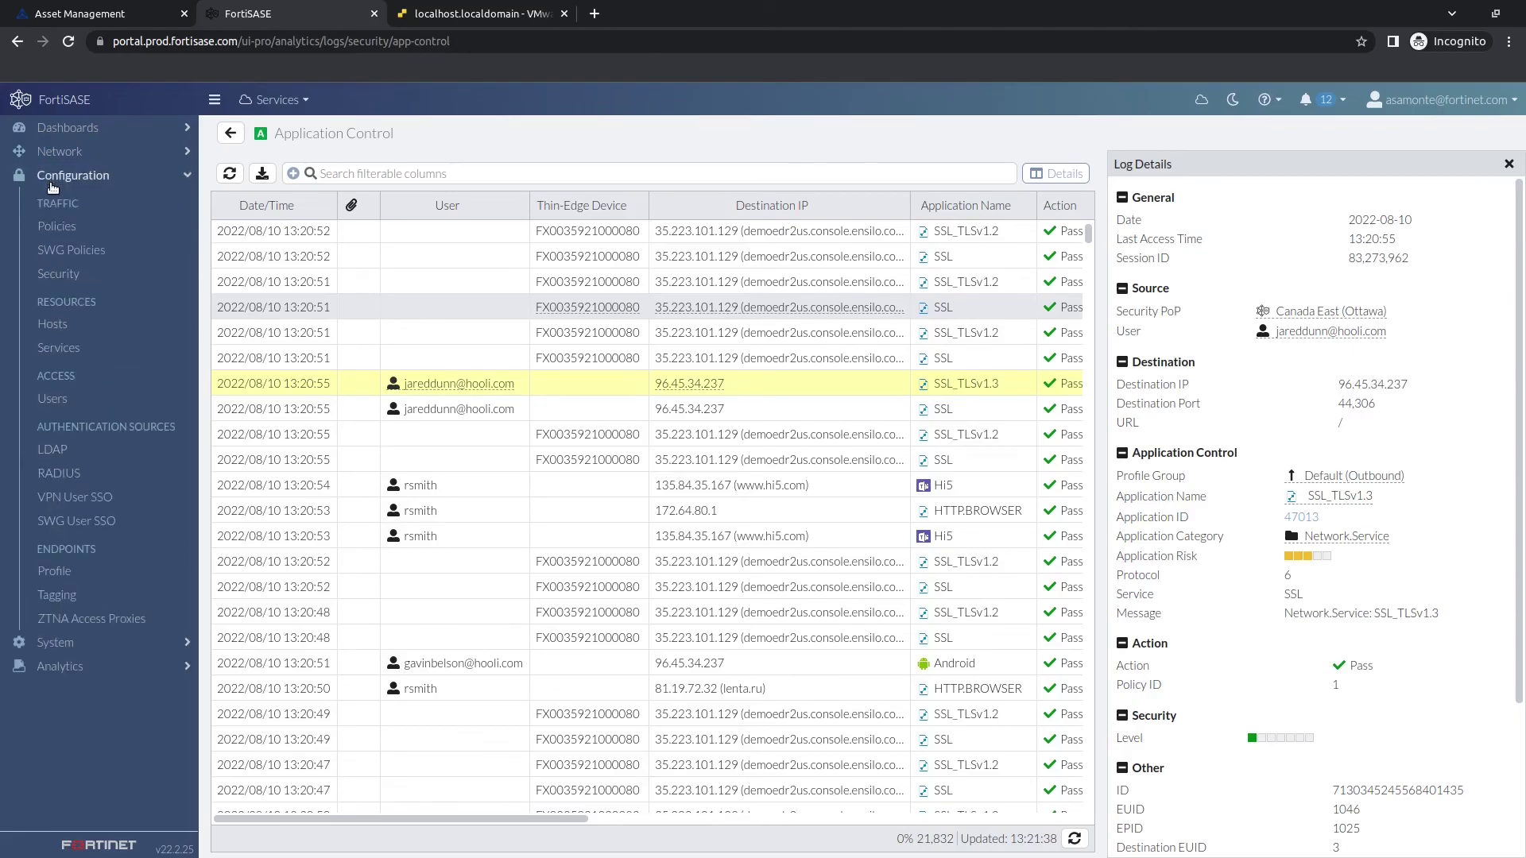
{"action": "left_click", "coordinate": [44, 274]}
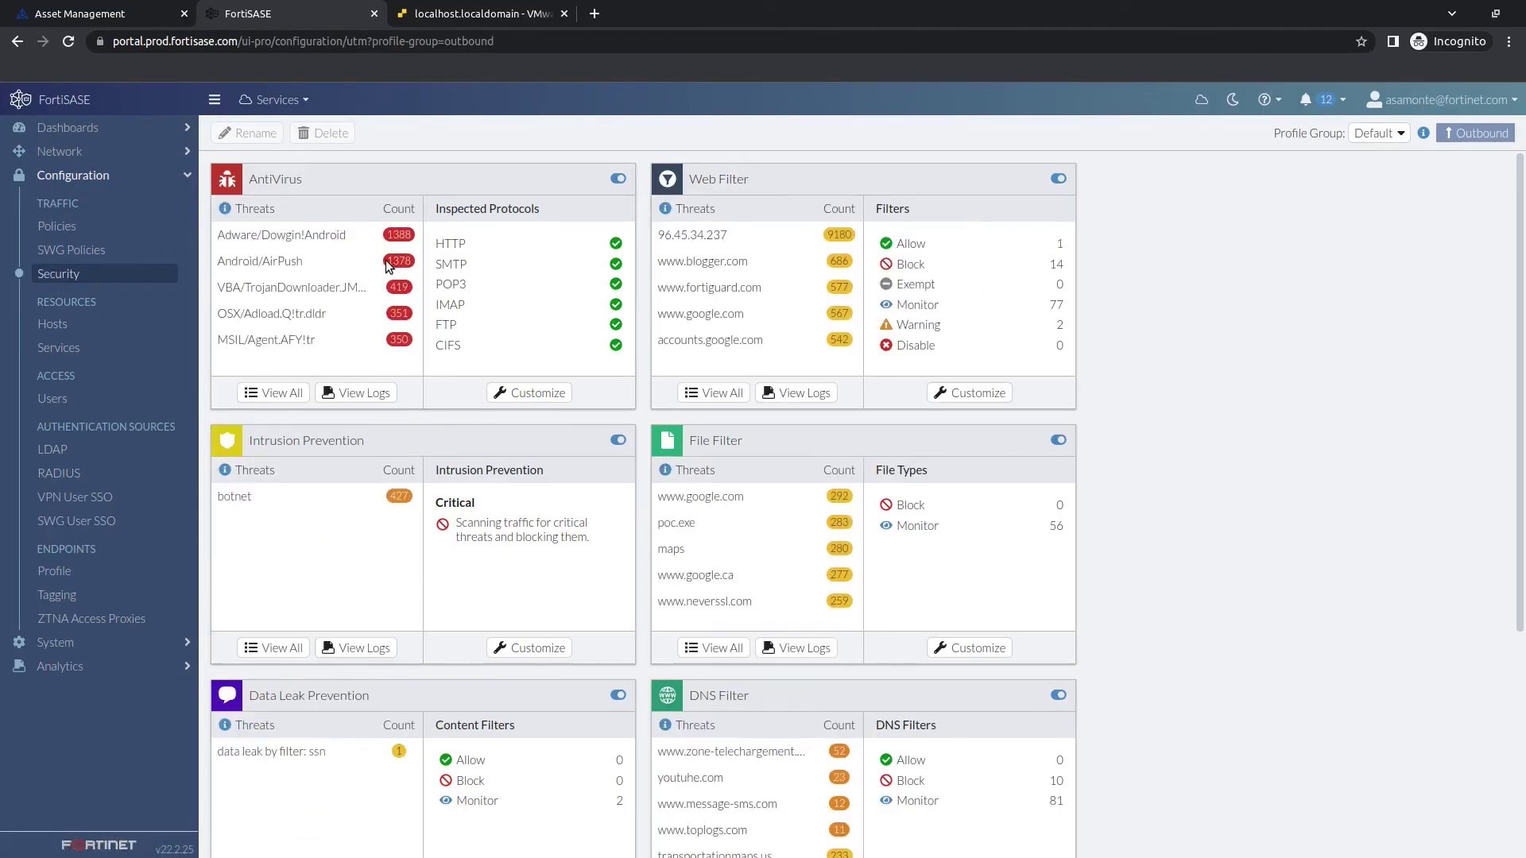
{"action": "left_click", "coordinate": [939, 392]}
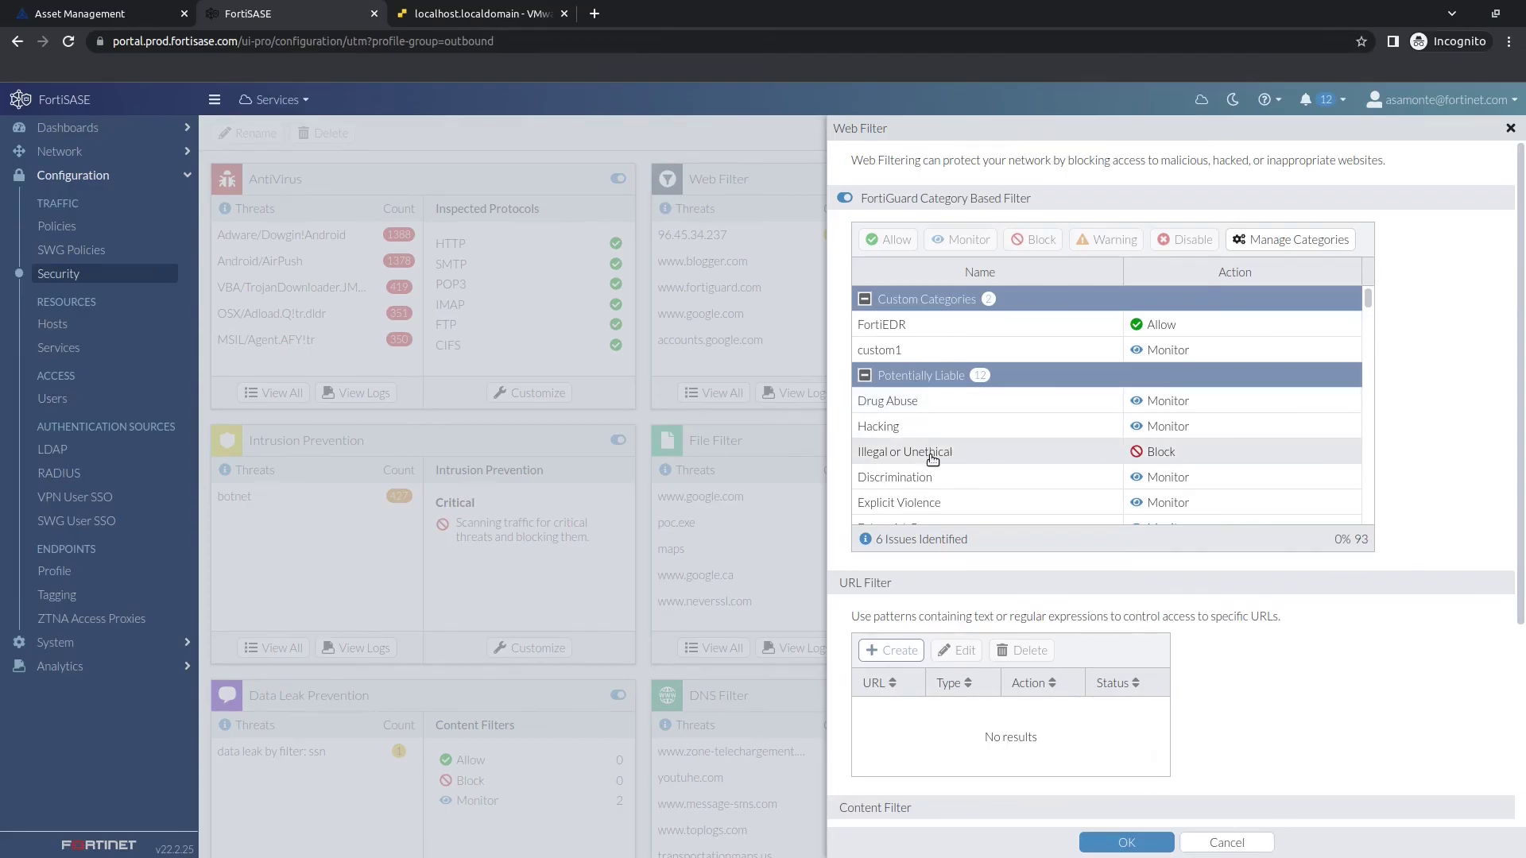
{"action": "scroll", "coordinate": [932, 461], "scroll_direction": "down", "scroll_amount": 1}
{"action": "scroll", "coordinate": [932, 461], "scroll_direction": "down", "scroll_amount": 1}
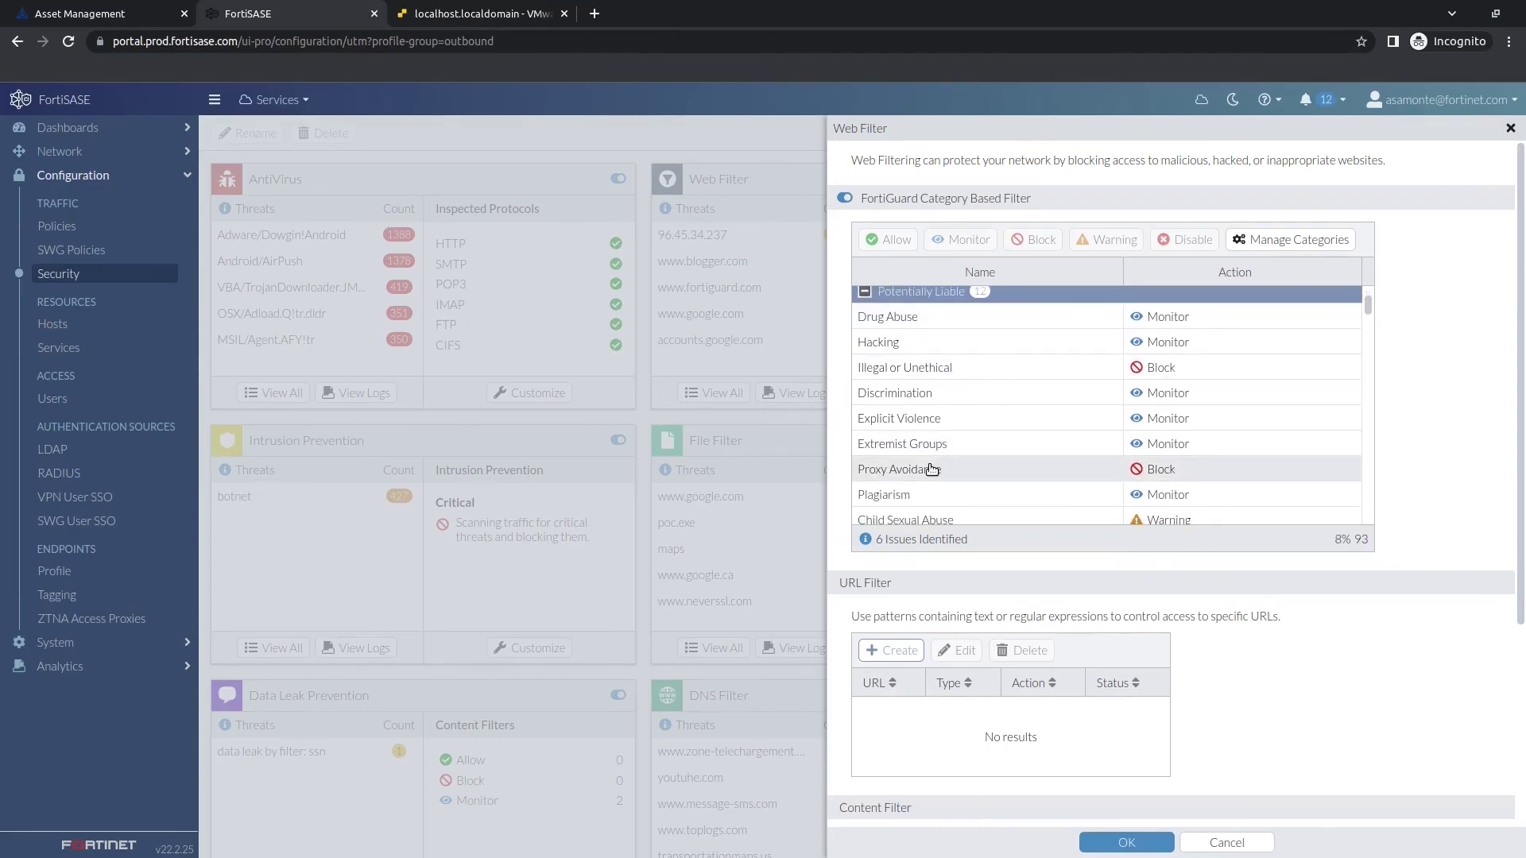
{"action": "scroll", "coordinate": [932, 469], "scroll_direction": "down", "scroll_amount": 5}
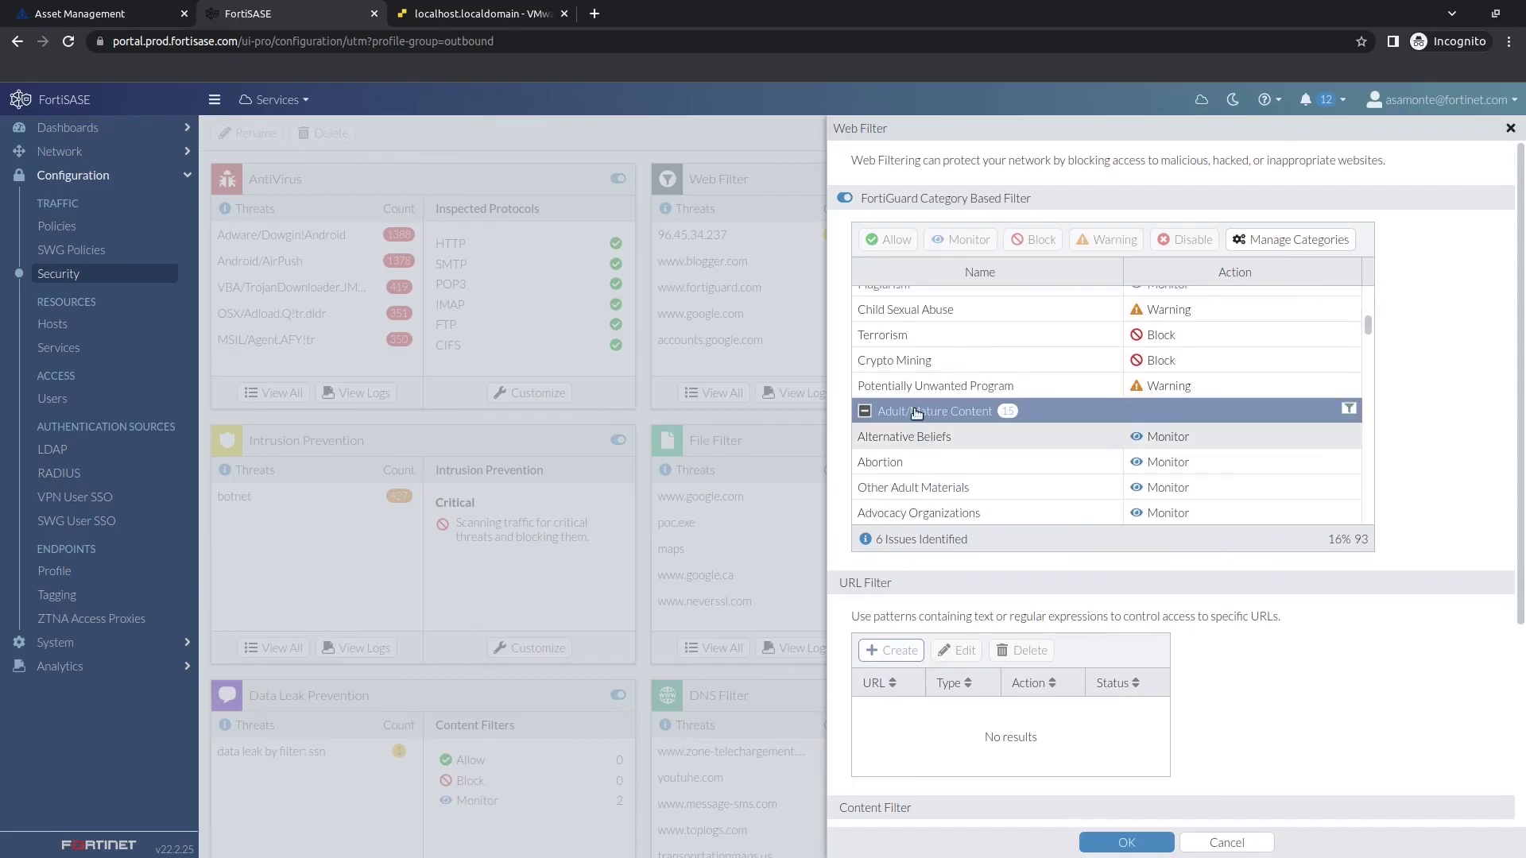
{"action": "scroll", "coordinate": [917, 419], "scroll_direction": "down", "scroll_amount": 4}
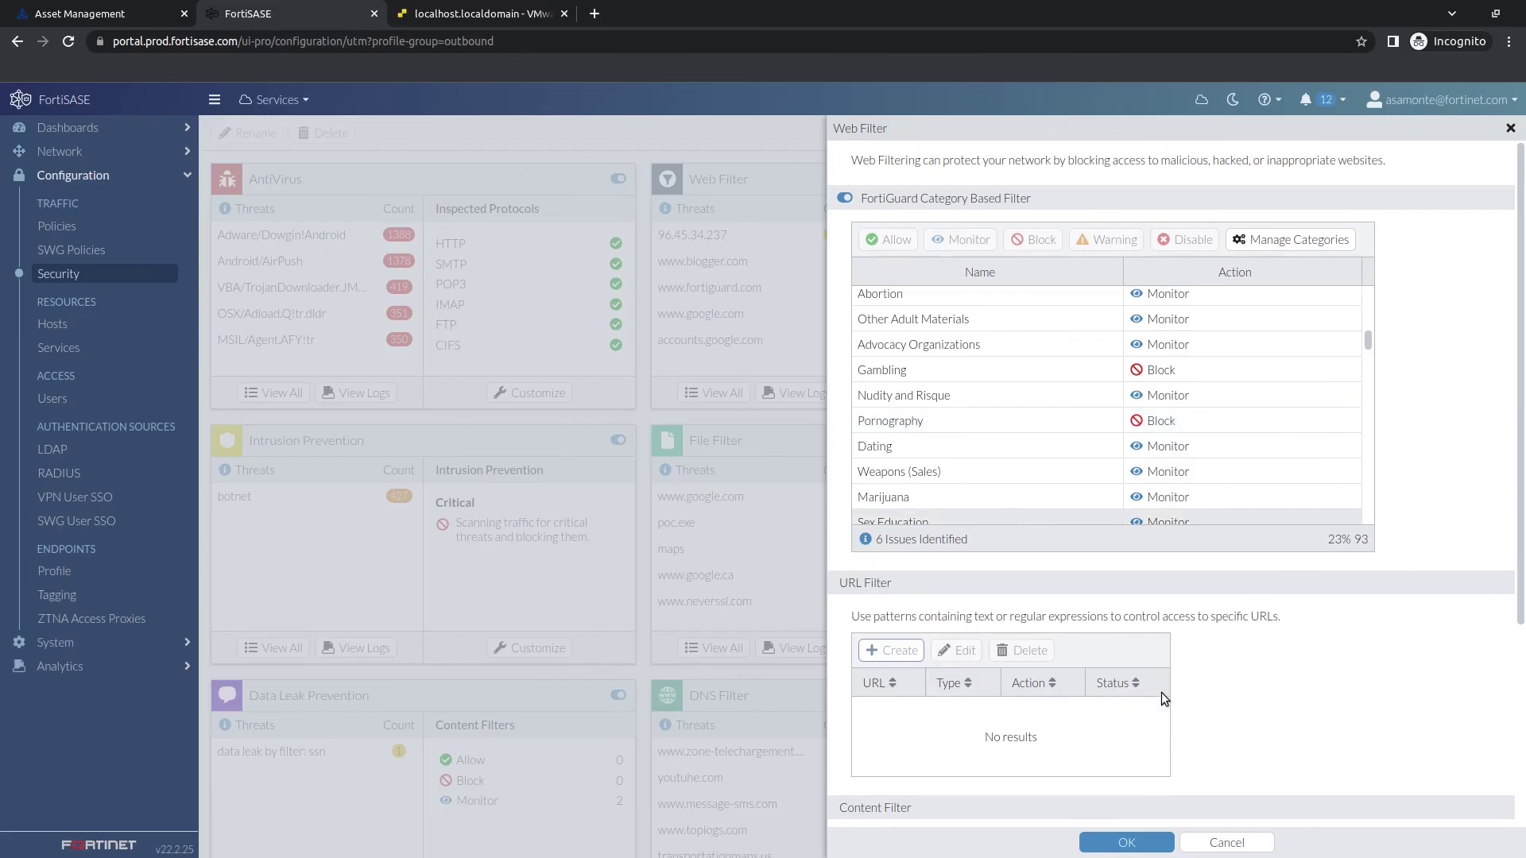
{"action": "left_click", "coordinate": [1214, 847]}
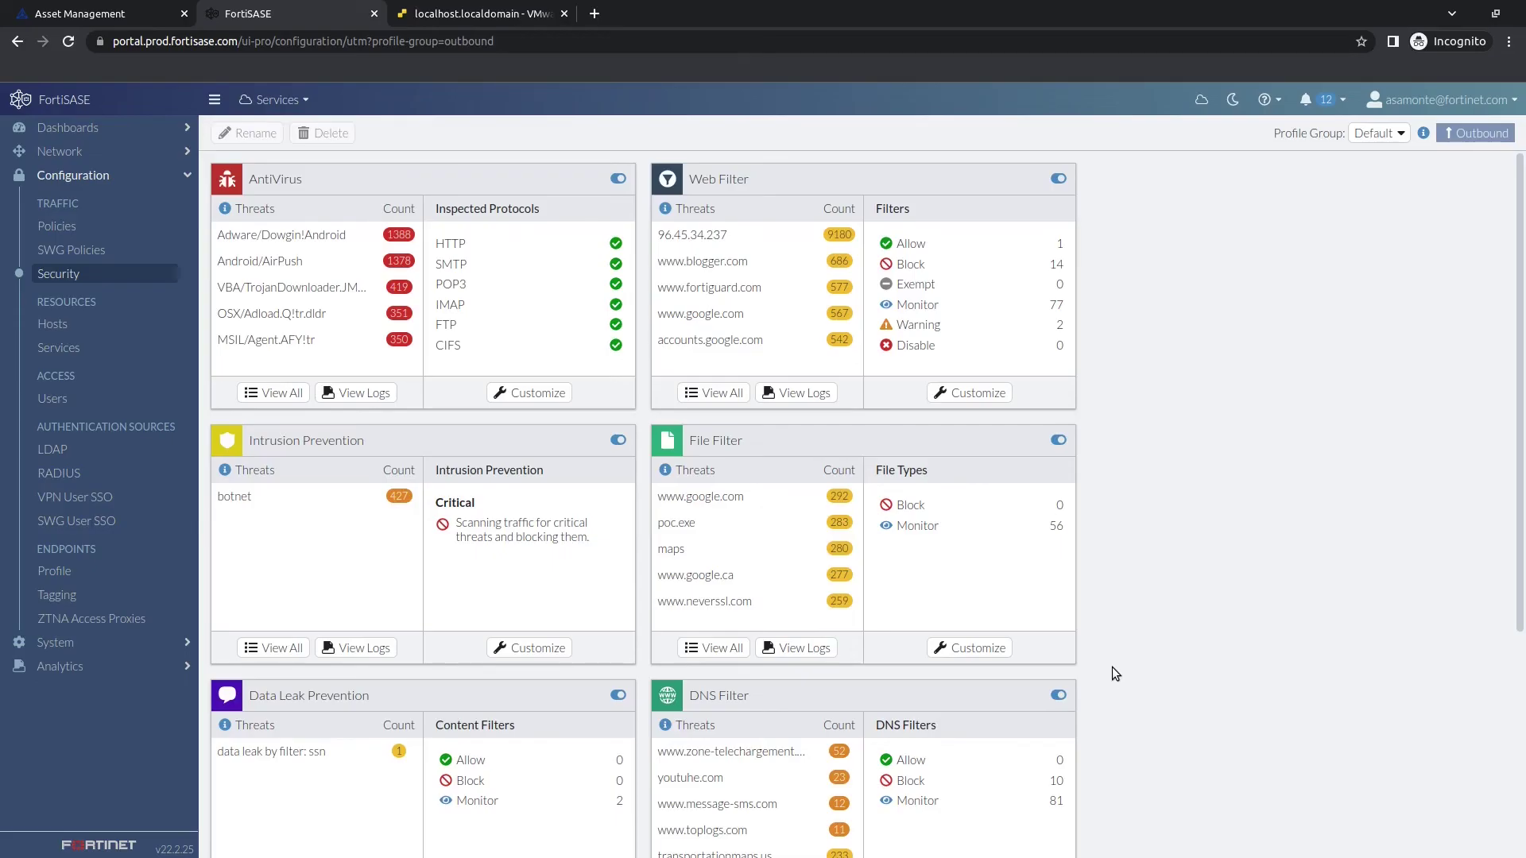
- Switch the Default outbound profile group's SSL Inspection to Deep Inspection, keeping the Fortinet_CA_SSL certificate, and save it
{"action": "scroll", "coordinate": [1115, 673], "scroll_direction": "down", "scroll_amount": 3}
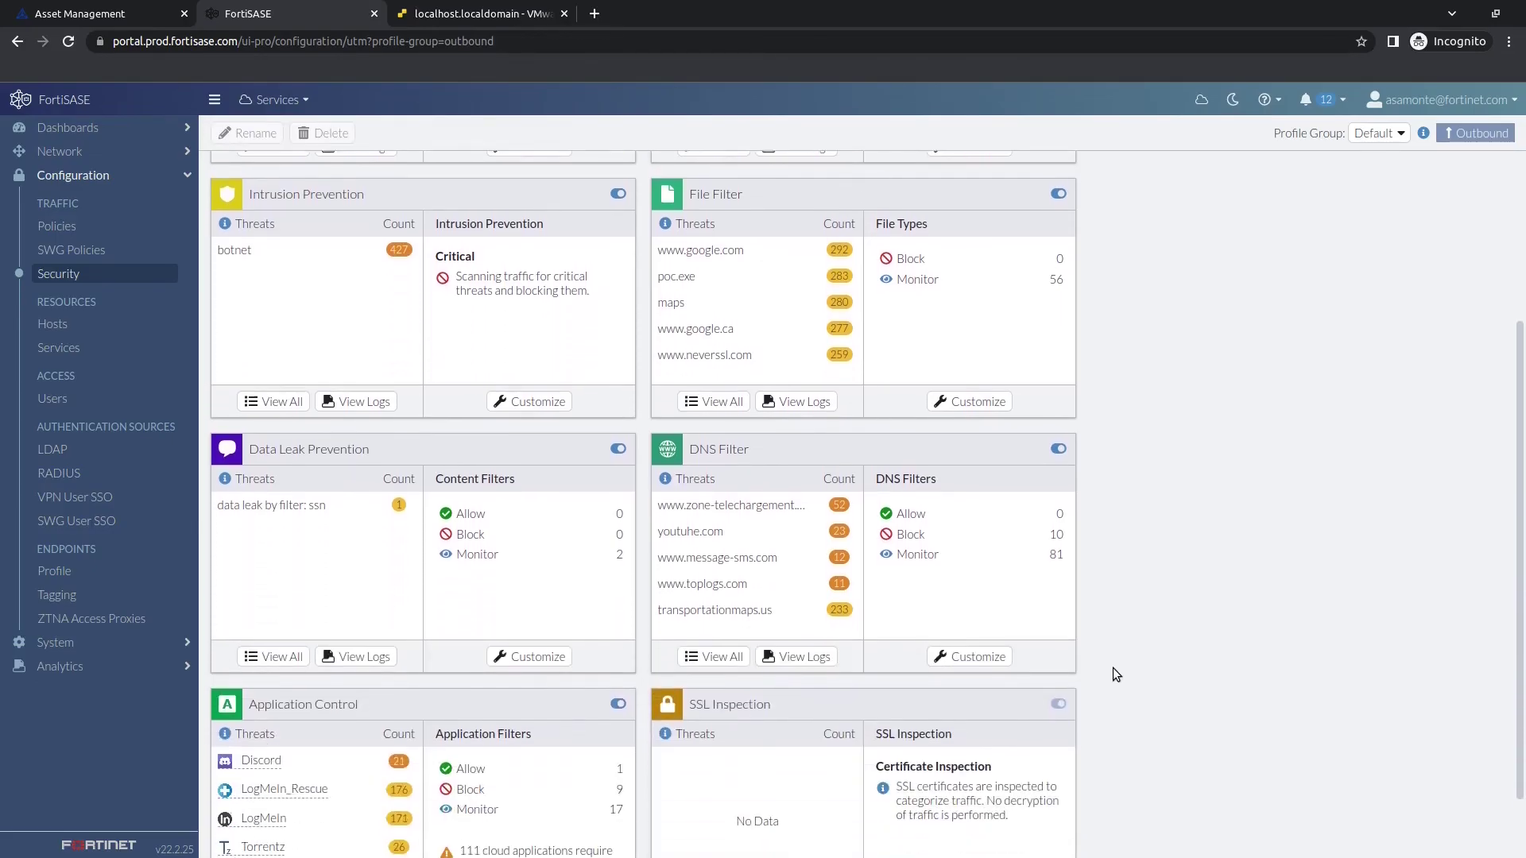
{"action": "scroll", "coordinate": [1113, 668], "scroll_direction": "down", "scroll_amount": 1}
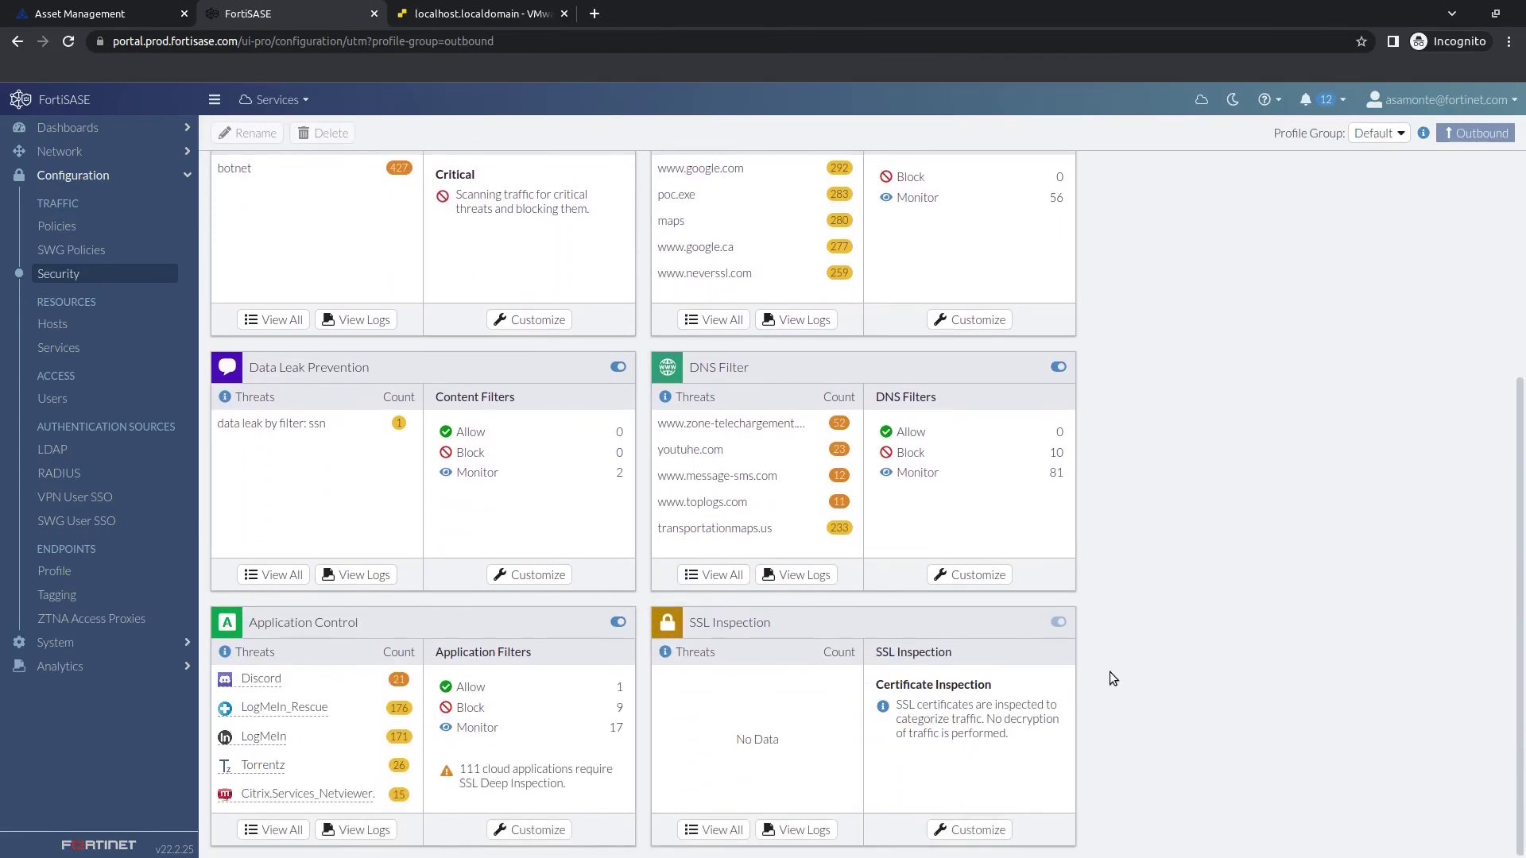
{"action": "left_click", "coordinate": [956, 831]}
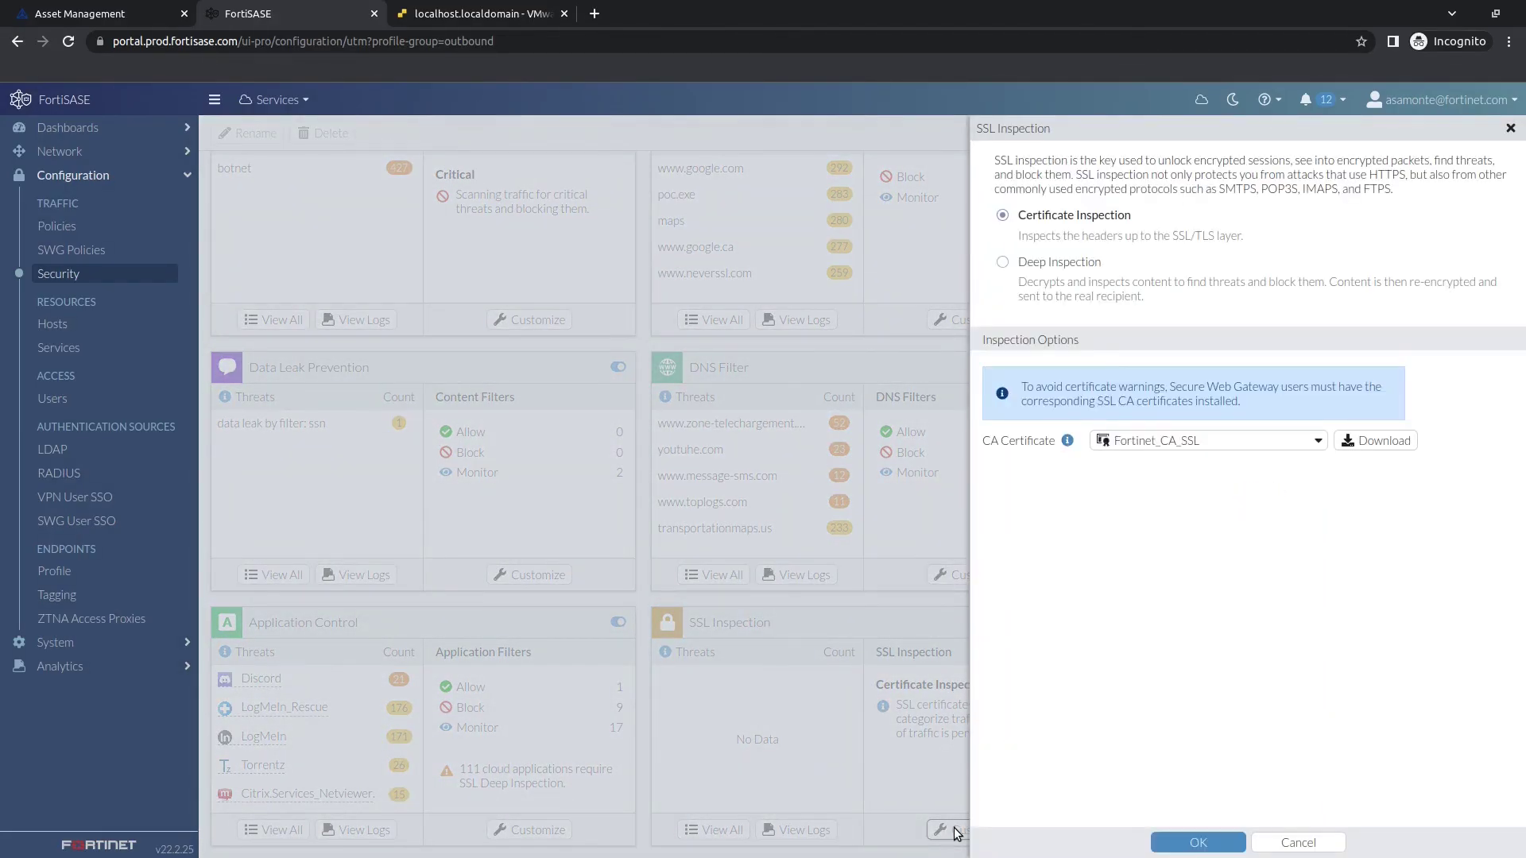
{"action": "mouse_move", "coordinate": [1141, 427]}
{"action": "left_click", "coordinate": [1002, 265]}
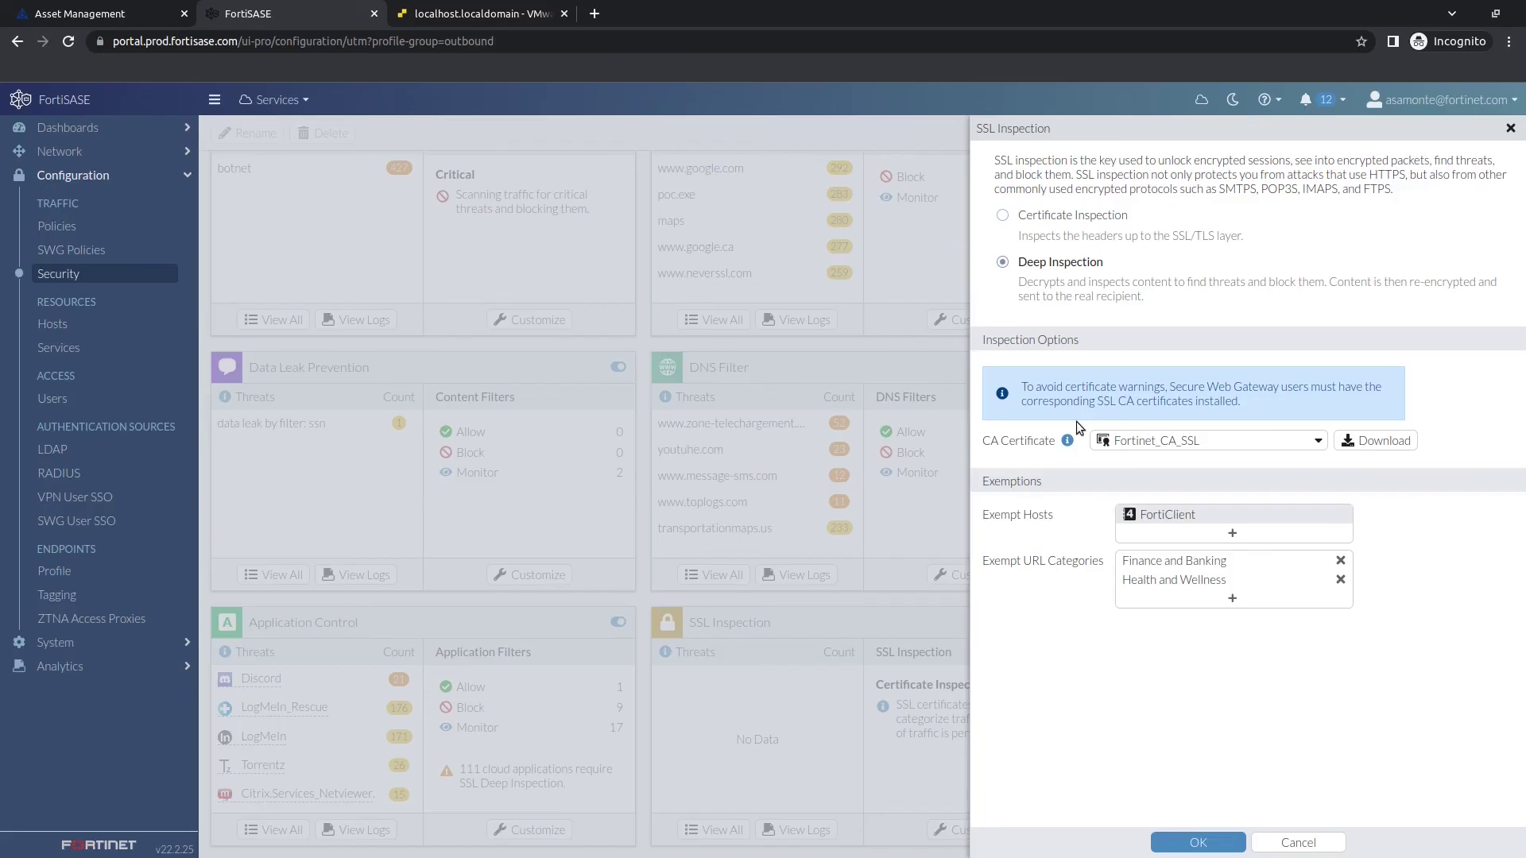
{"action": "left_click", "coordinate": [1194, 843]}
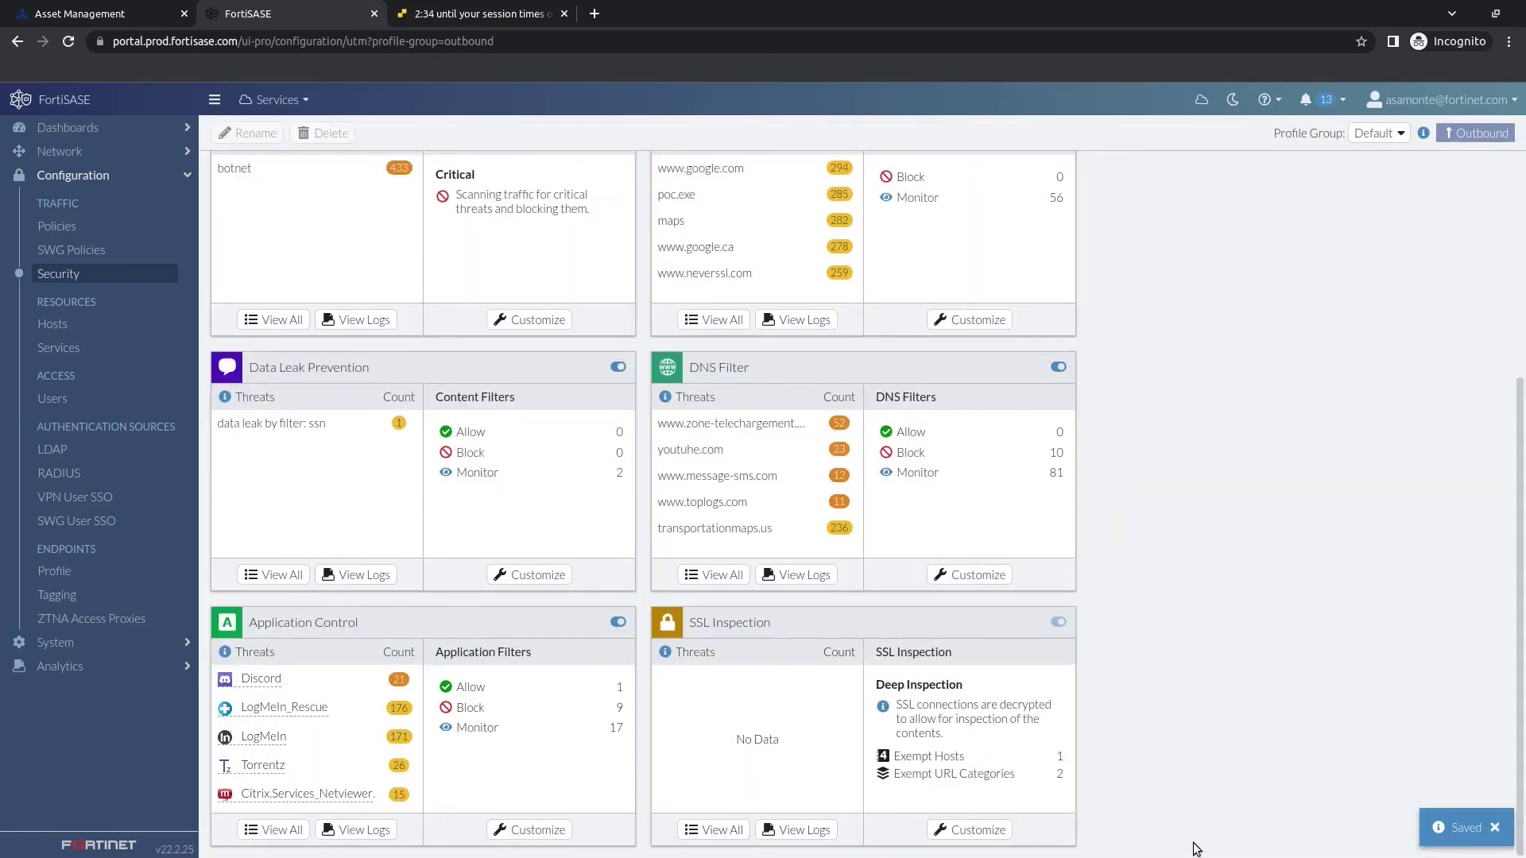
- Browse the AntiVirus security logs under Analytics, checking the users, file names and virus names of older and recent entries
{"action": "left_click", "coordinate": [40, 668]}
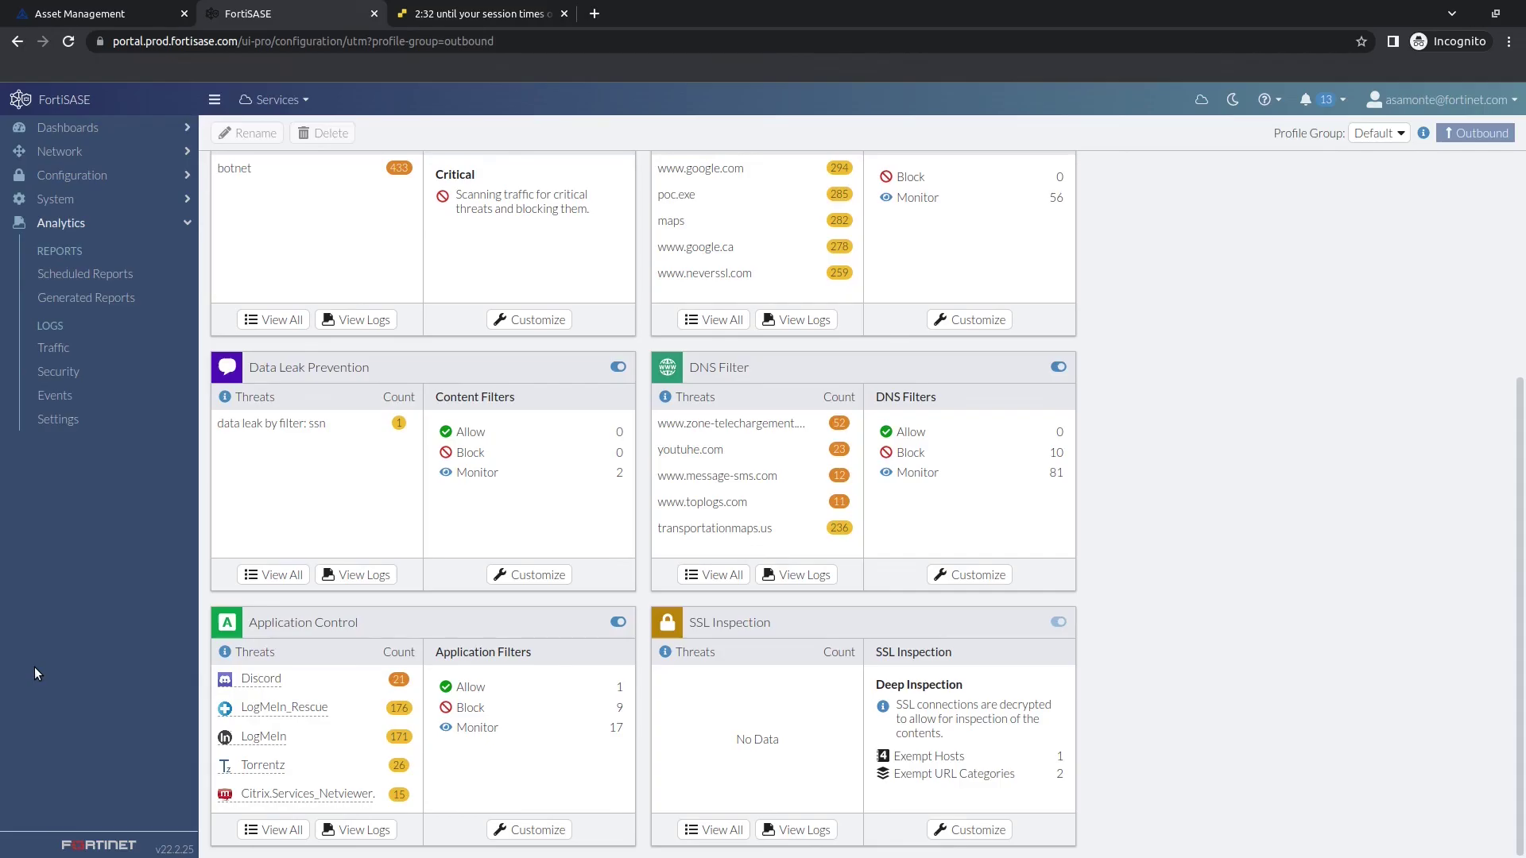
{"action": "left_click", "coordinate": [46, 373]}
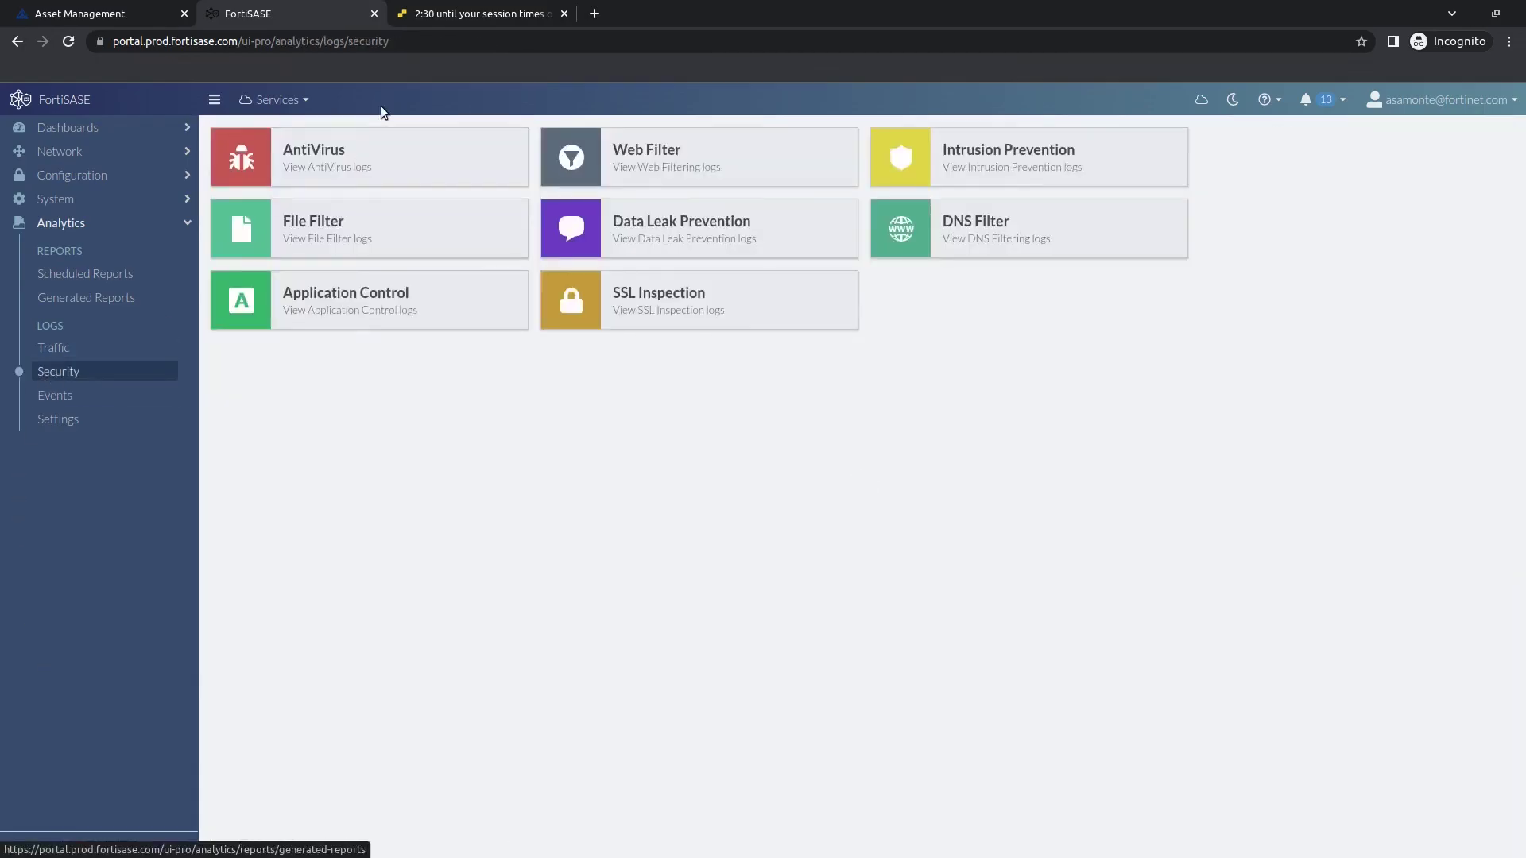
{"action": "left_click", "coordinate": [288, 149]}
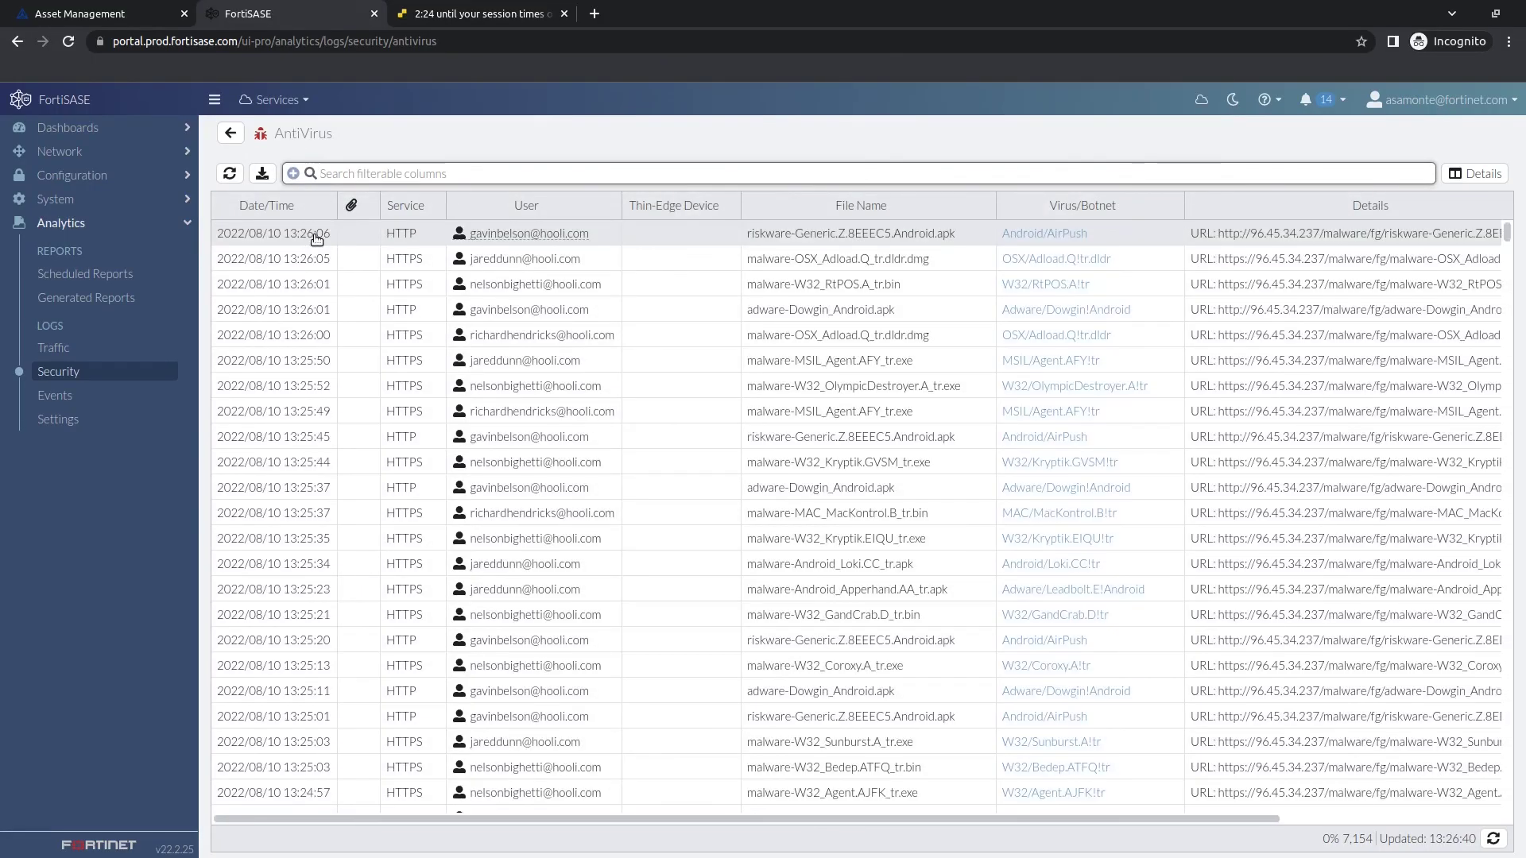
{"action": "scroll", "coordinate": [340, 299], "scroll_direction": "down", "scroll_amount": 1}
{"action": "scroll", "coordinate": [339, 298], "scroll_direction": "down", "scroll_amount": 8}
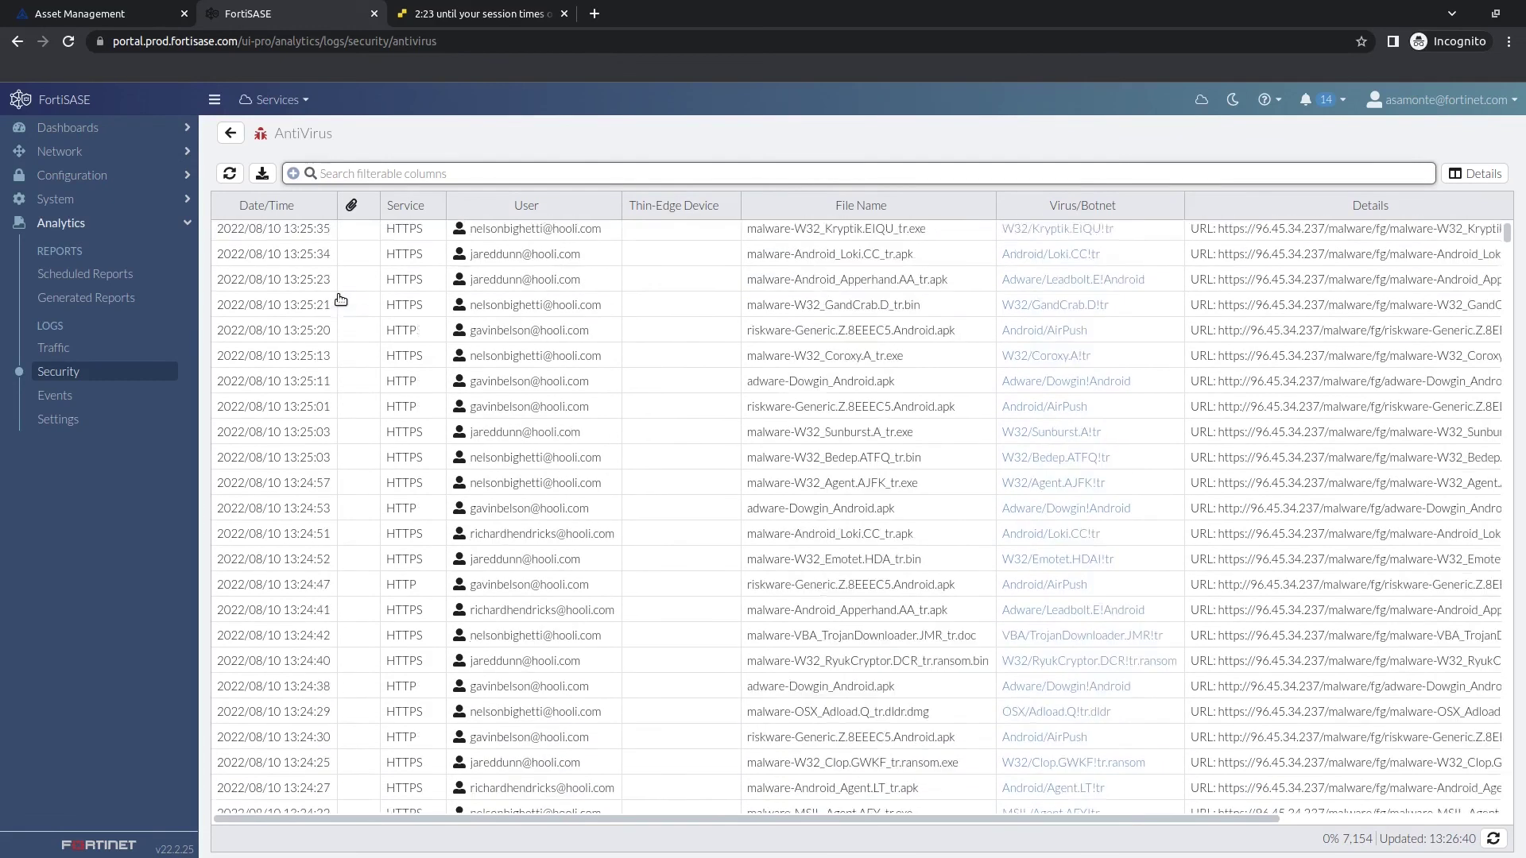
{"action": "scroll", "coordinate": [340, 299], "scroll_direction": "down", "scroll_amount": 7}
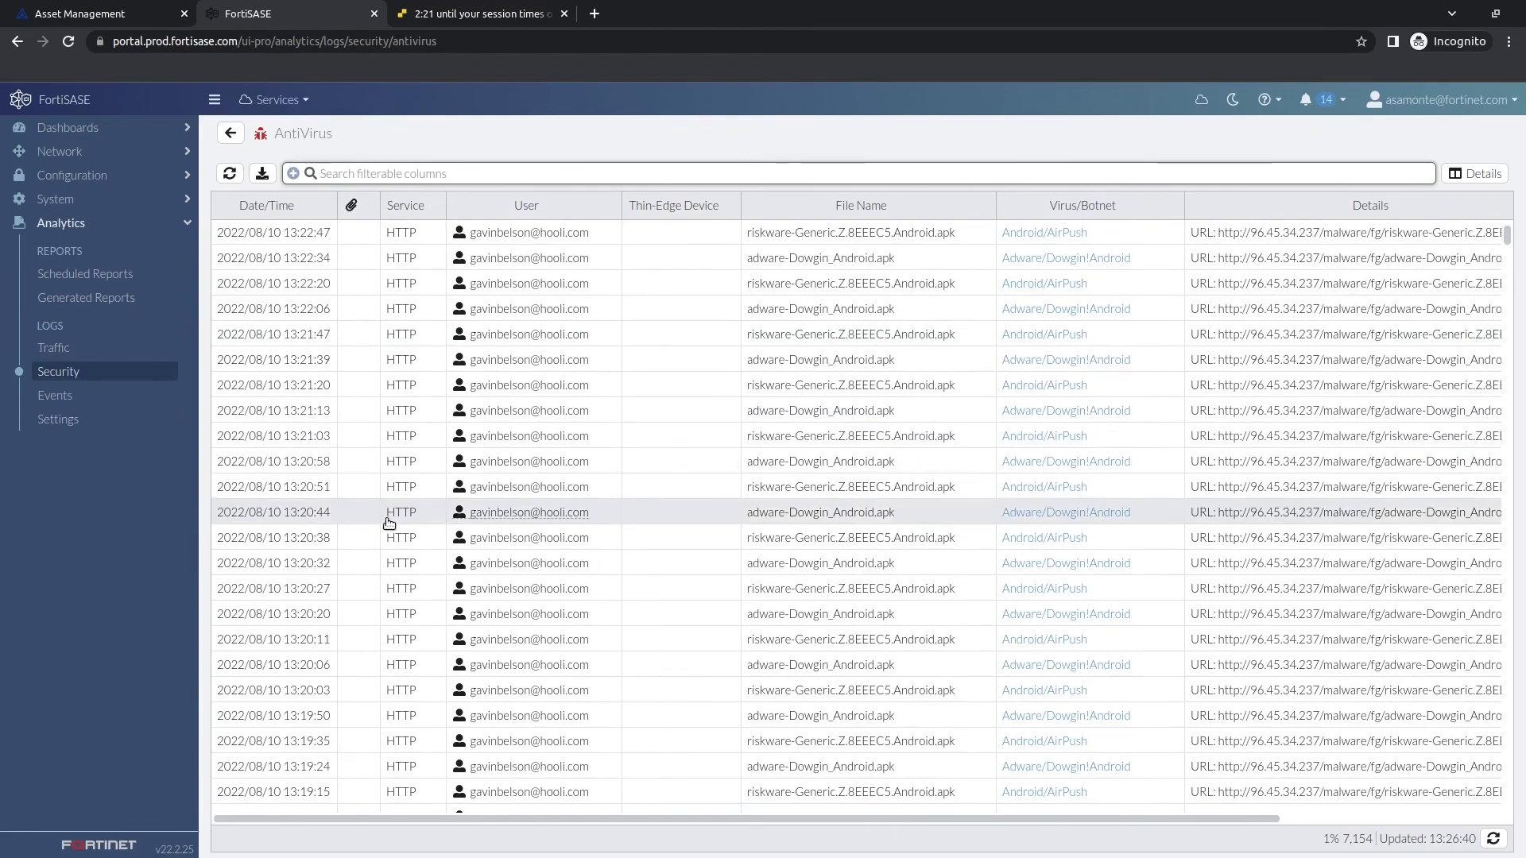
{"action": "scroll", "coordinate": [389, 541], "scroll_direction": "up", "scroll_amount": 5}
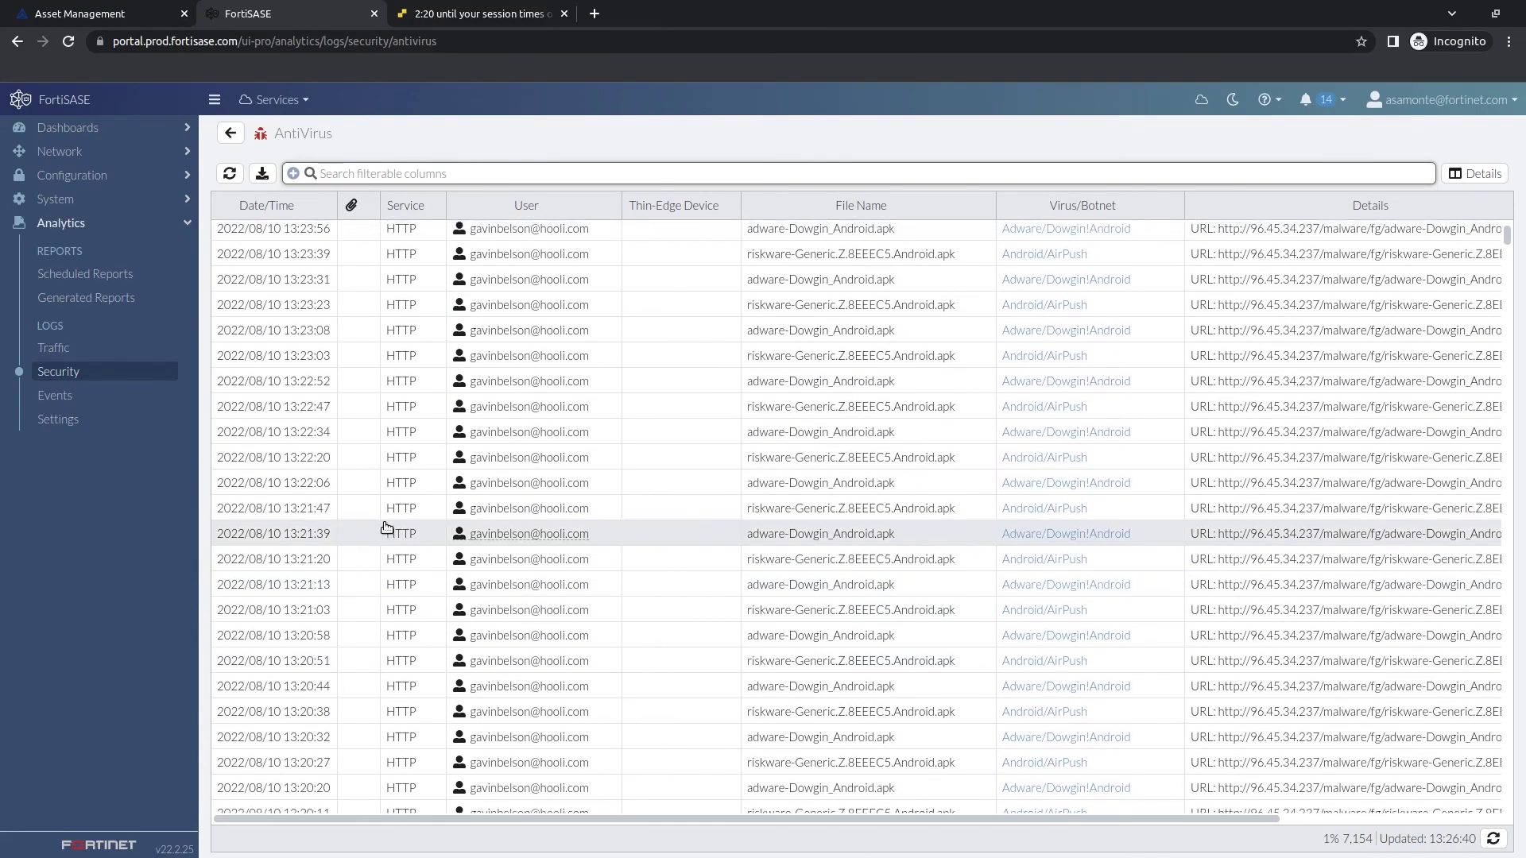
{"action": "scroll", "coordinate": [383, 521], "scroll_direction": "up", "scroll_amount": 7}
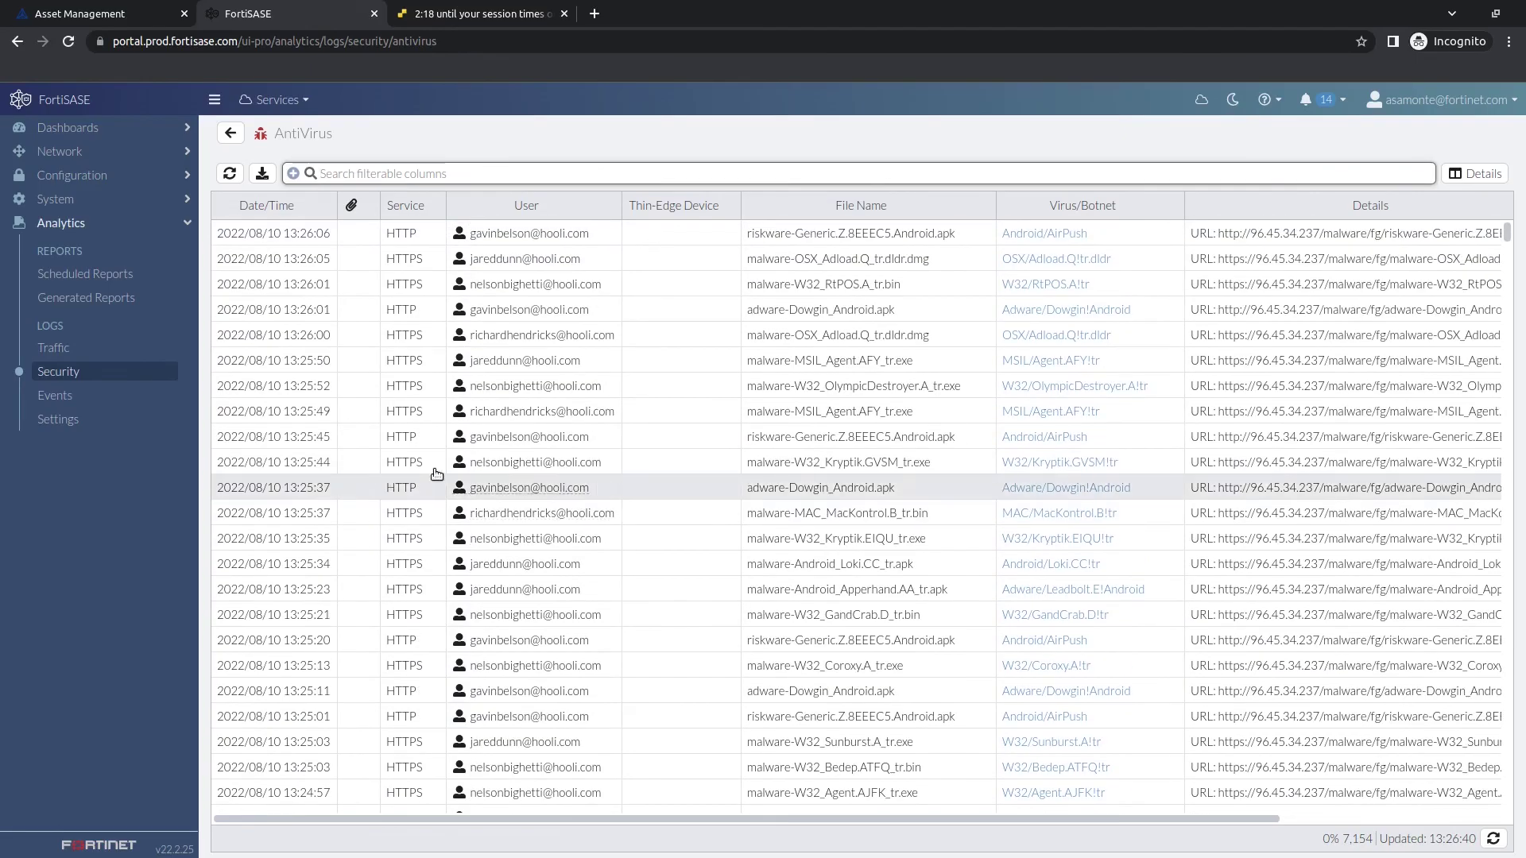
- Examine the log details of the AntiVirus entry for malware-W32_Sunburst.A_tr.exe
{"action": "left_click", "coordinate": [607, 369]}
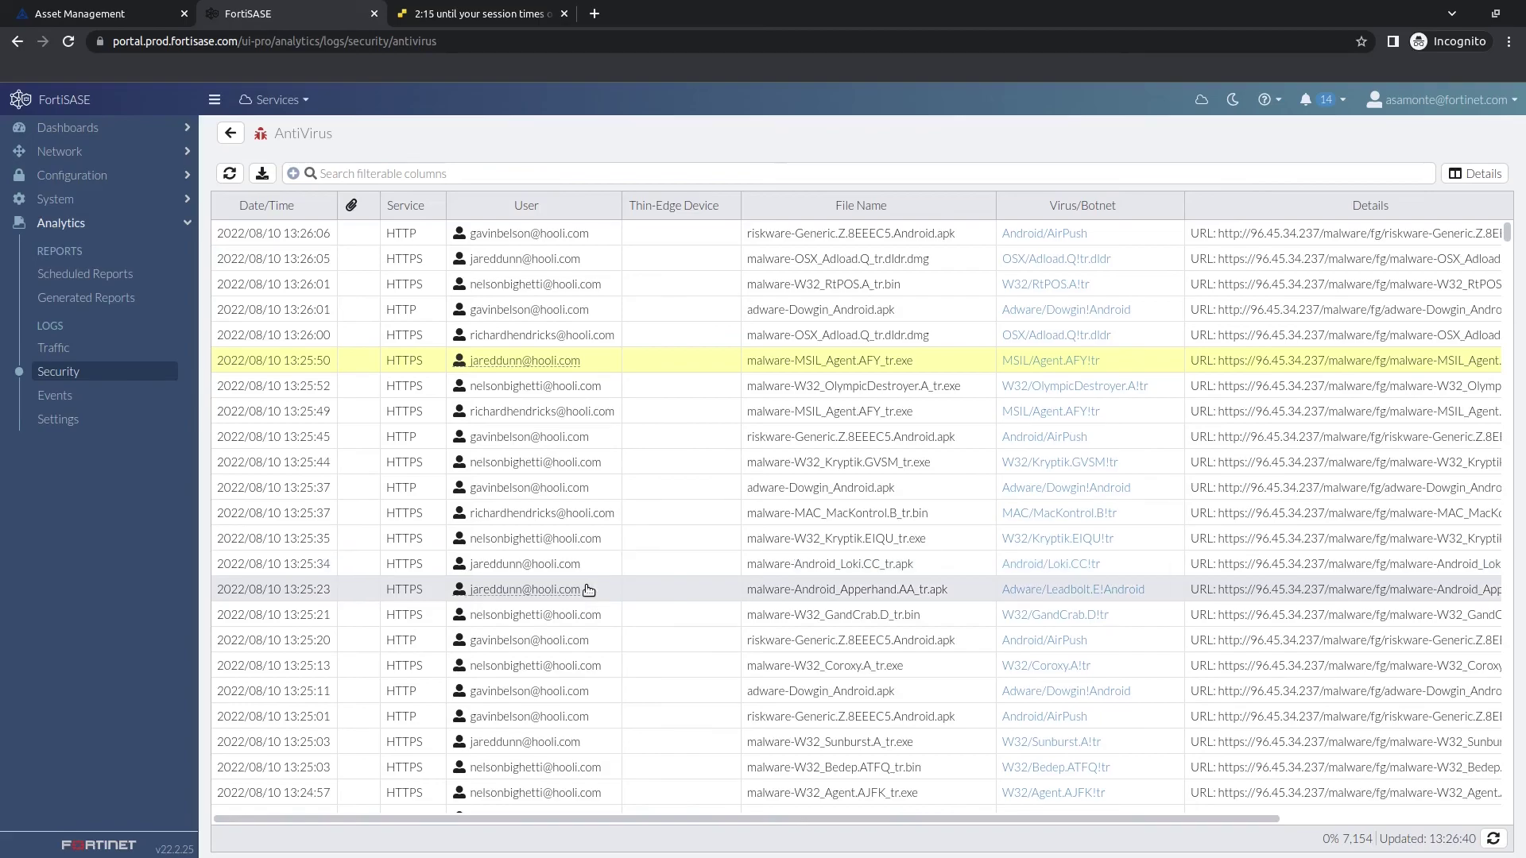
{"action": "left_click", "coordinate": [599, 742]}
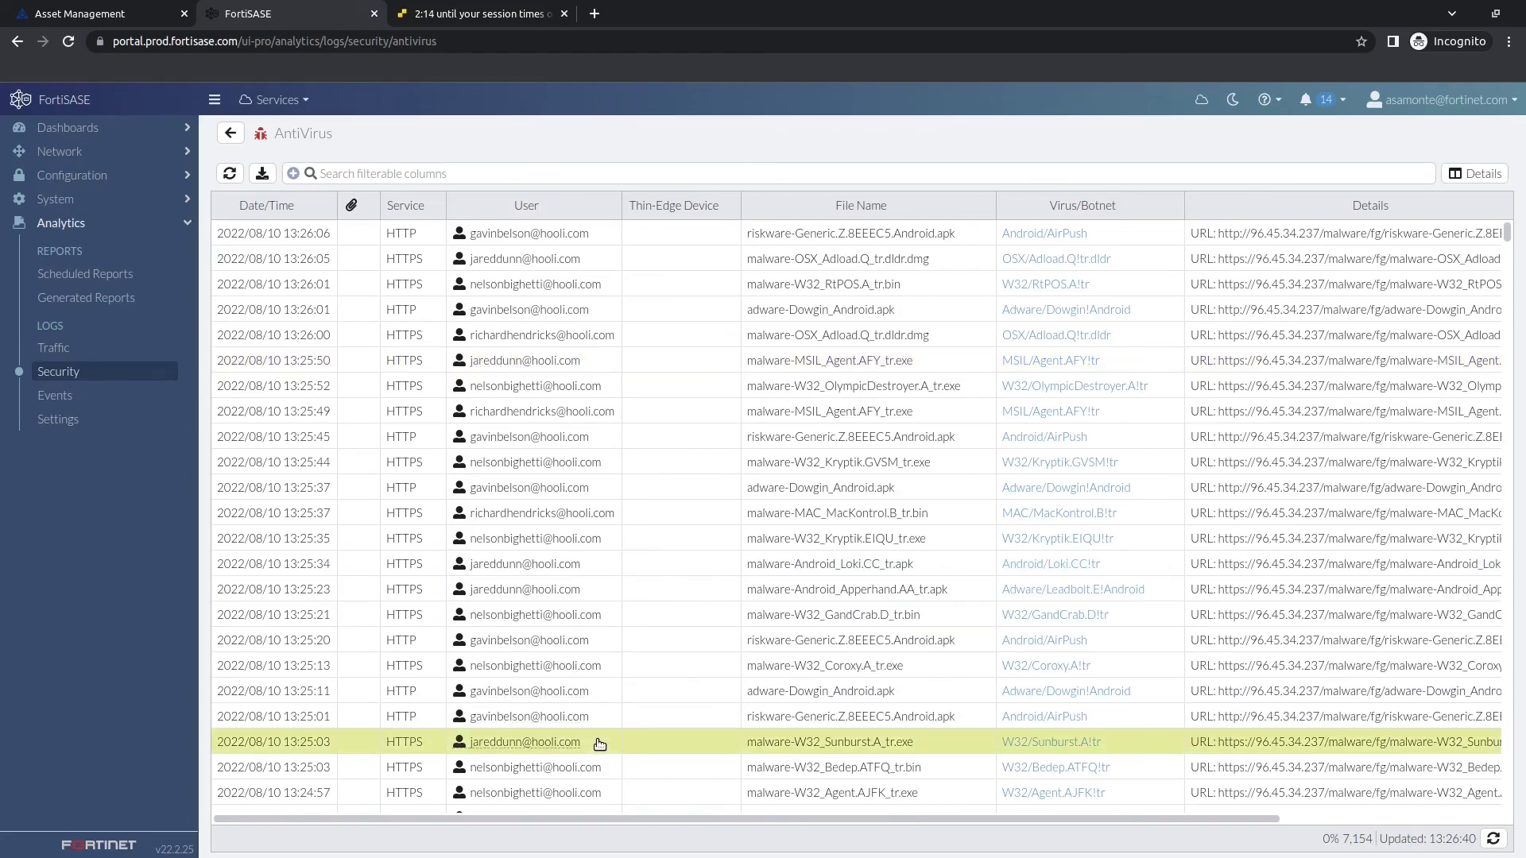
{"action": "double_click", "coordinate": [599, 742]}
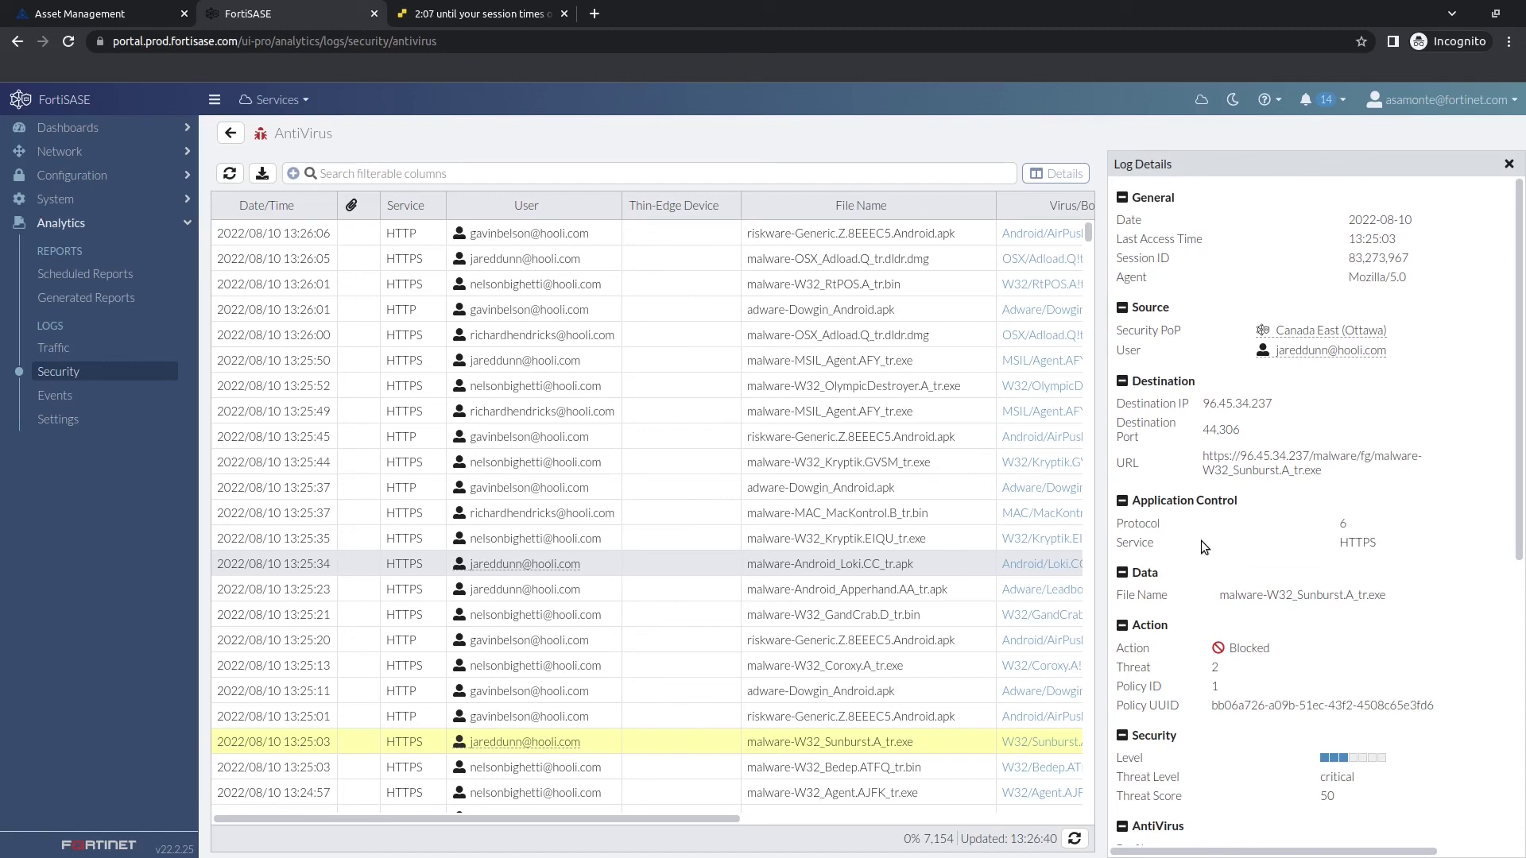
- Switch to the VMware ESXi session and review FortiClient's telemetry, malware protection and vulnerability scan on the Windows10-Pro (RN) machine
{"action": "left_click", "coordinate": [419, 19]}
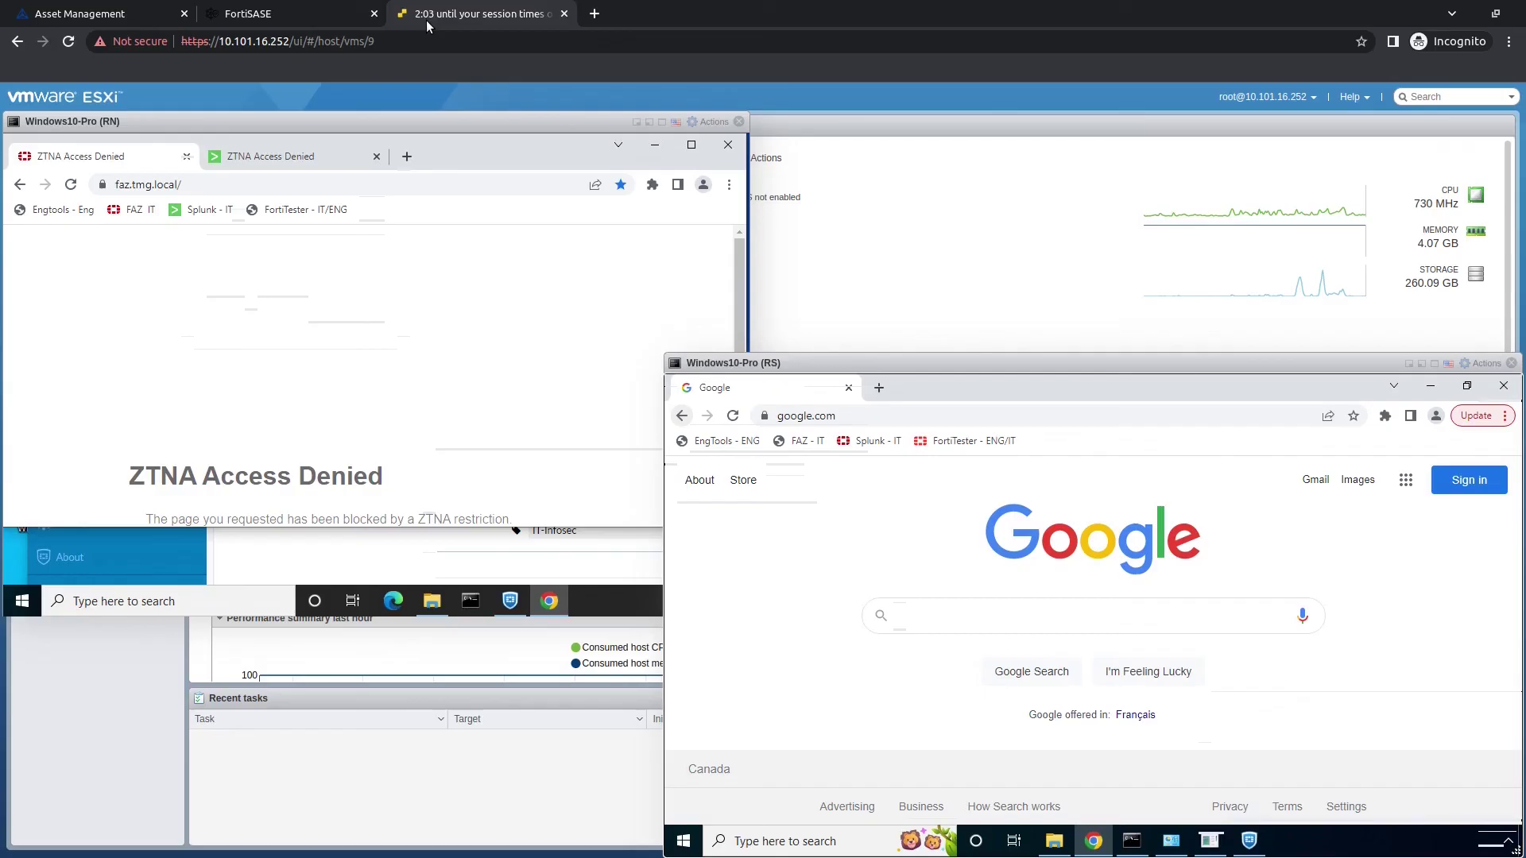
{"action": "left_click", "coordinate": [167, 310]}
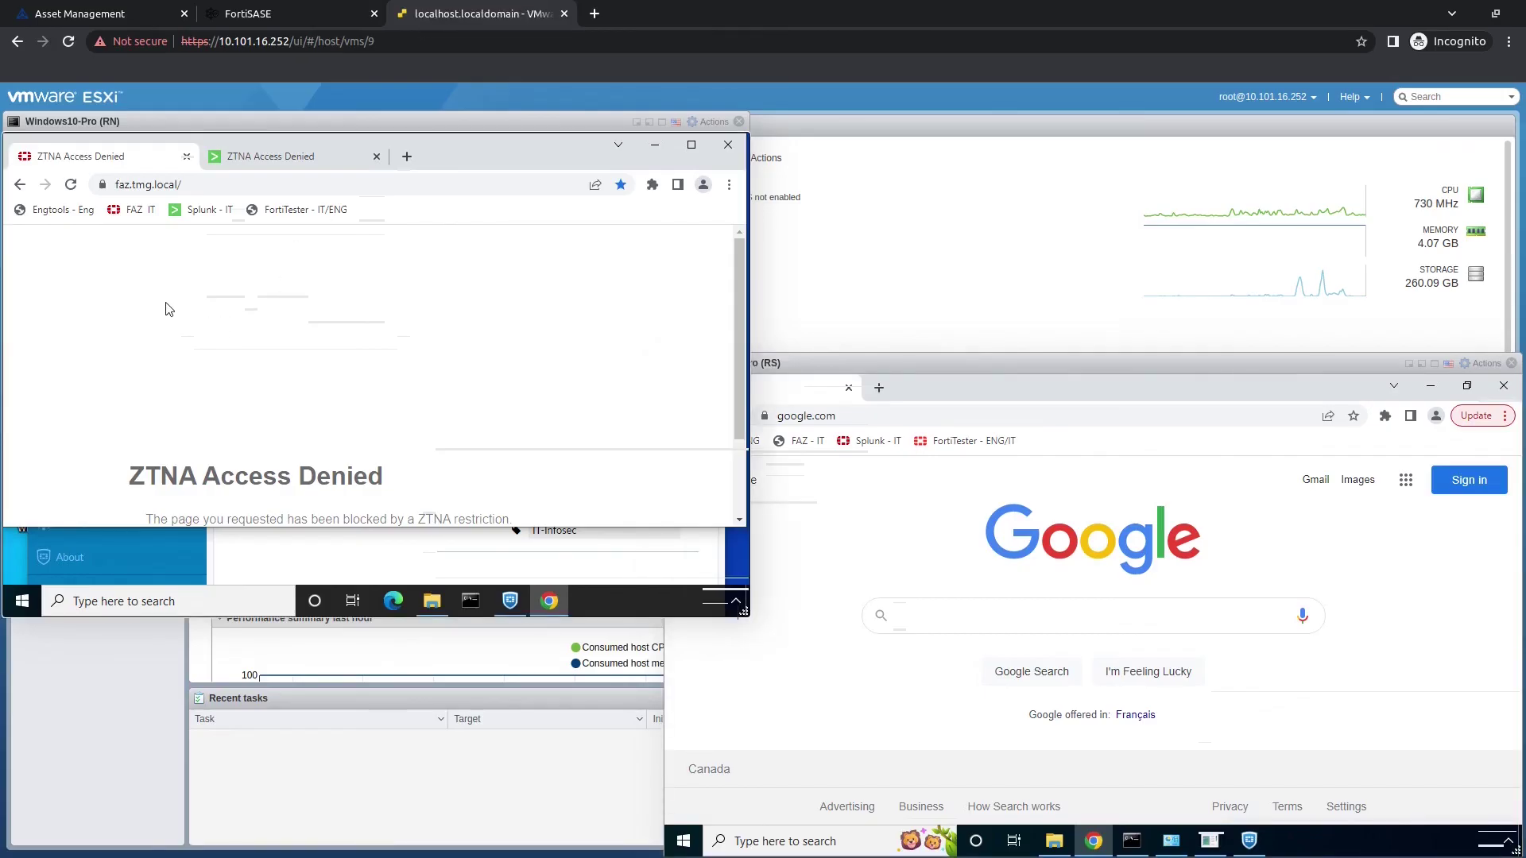
{"action": "left_click", "coordinate": [509, 602]}
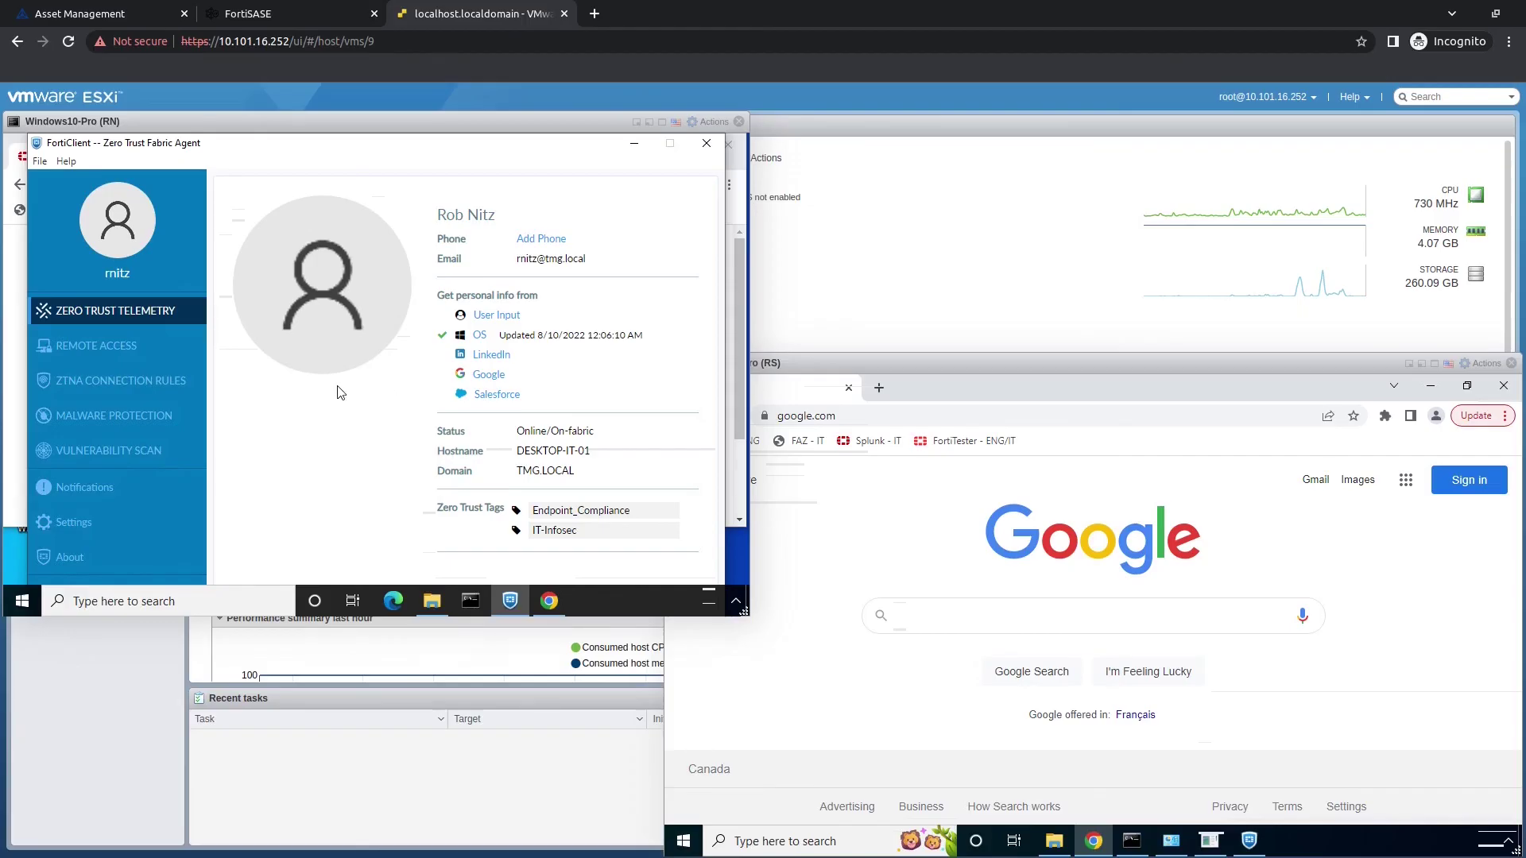
{"action": "left_click", "coordinate": [93, 422]}
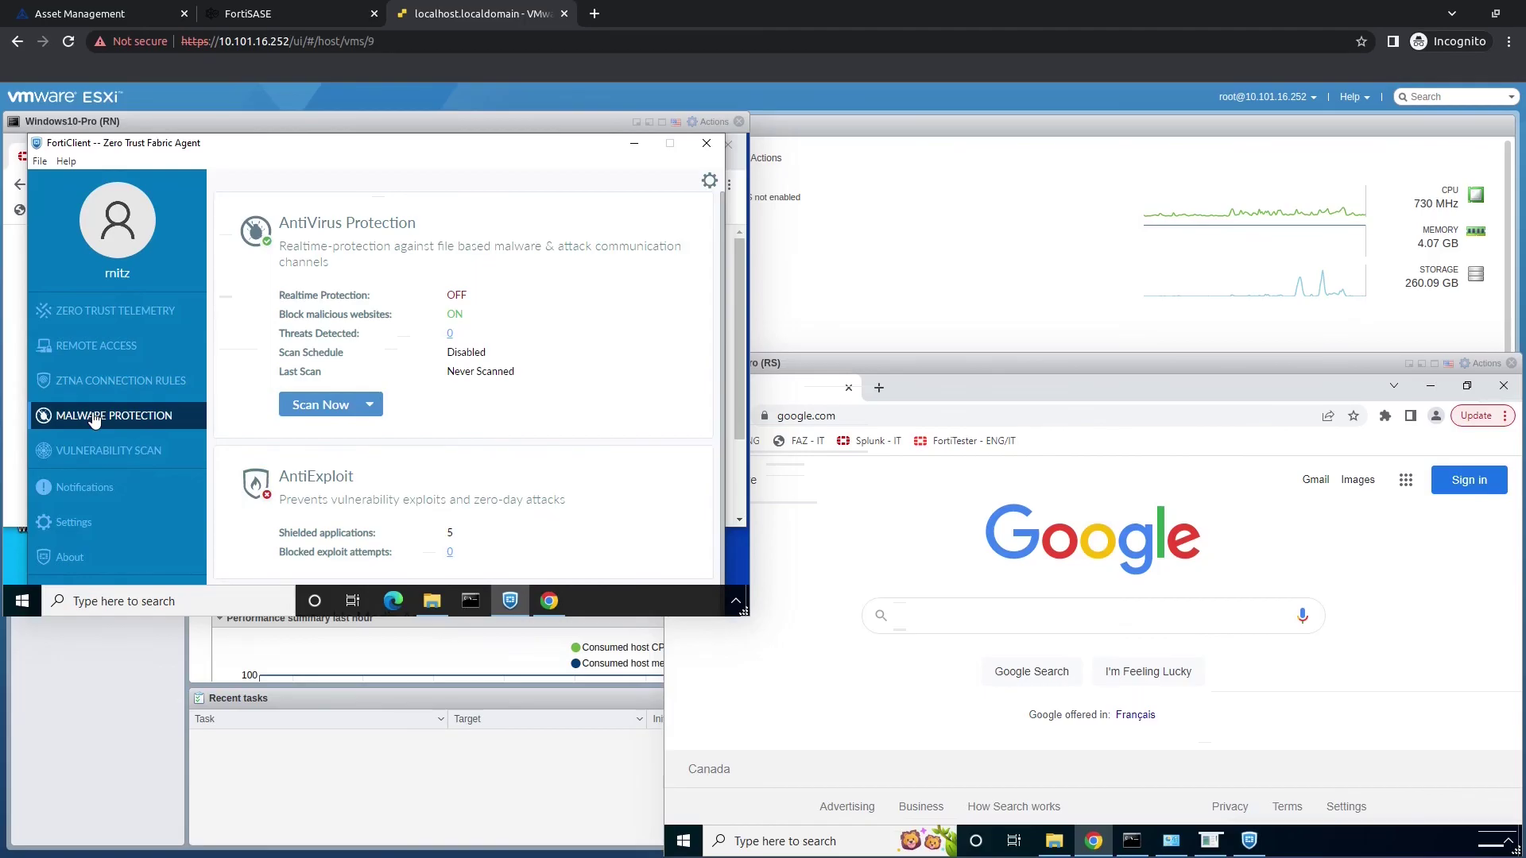
{"action": "left_click", "coordinate": [61, 461]}
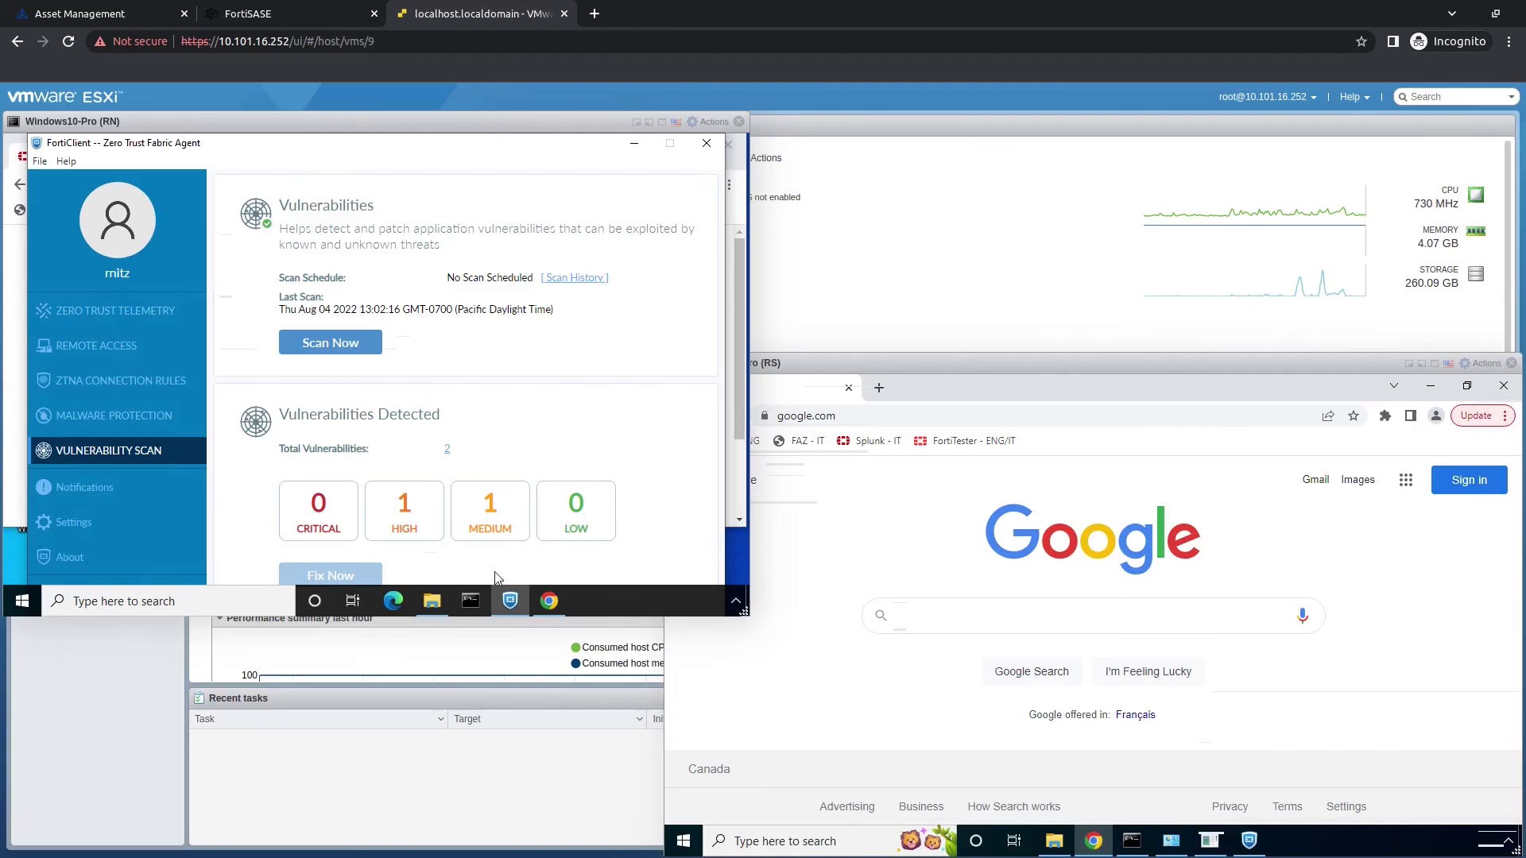
- On Windows10-Pro (RN), check the Splunk page in Chrome and load nordvpn.com in a new browser tab
{"action": "left_click", "coordinate": [549, 602]}
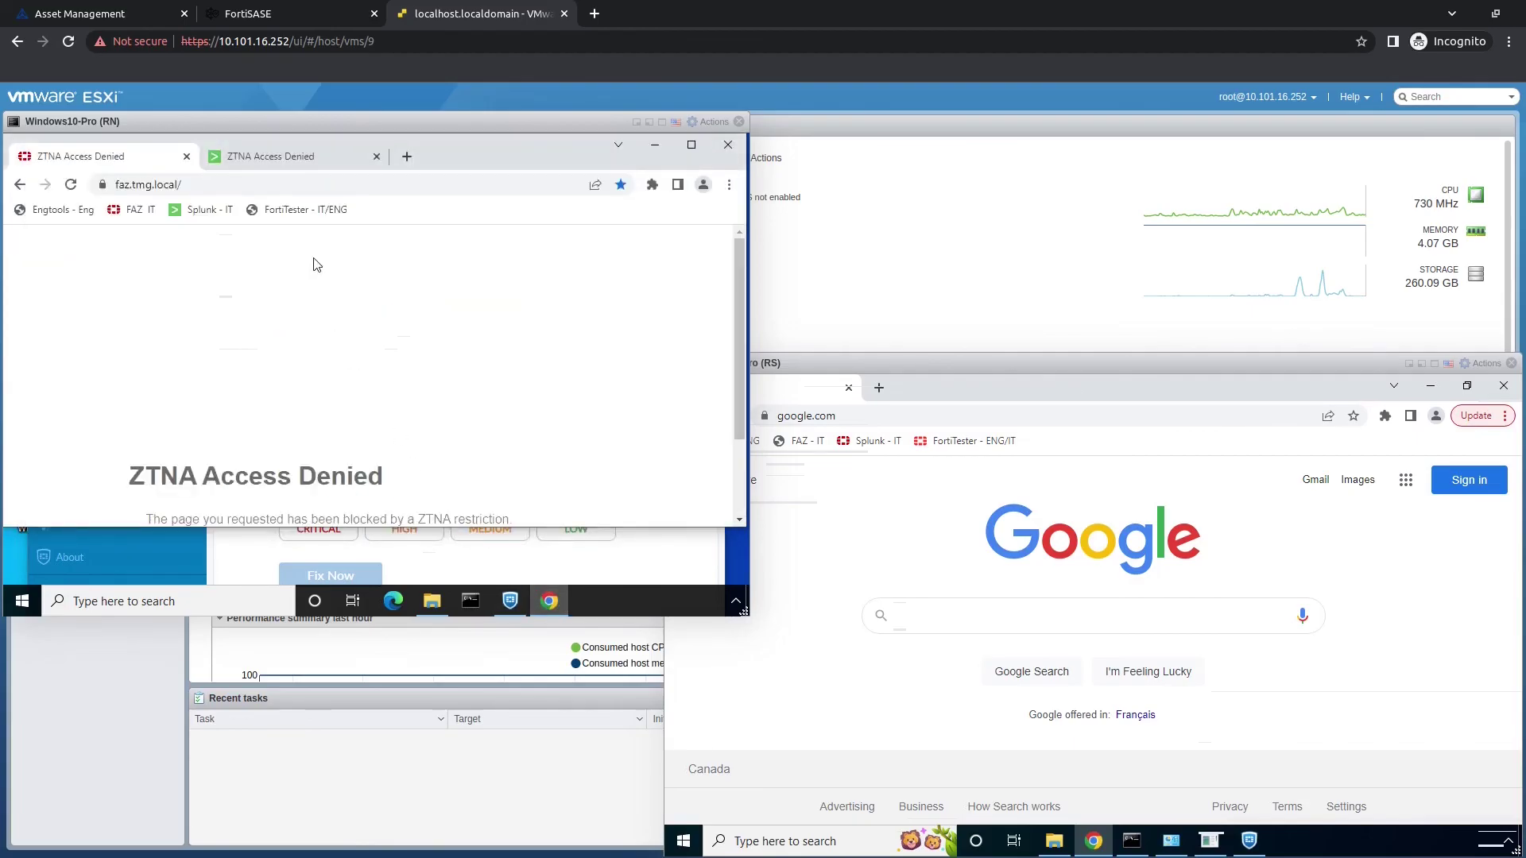
{"action": "left_click", "coordinate": [289, 156]}
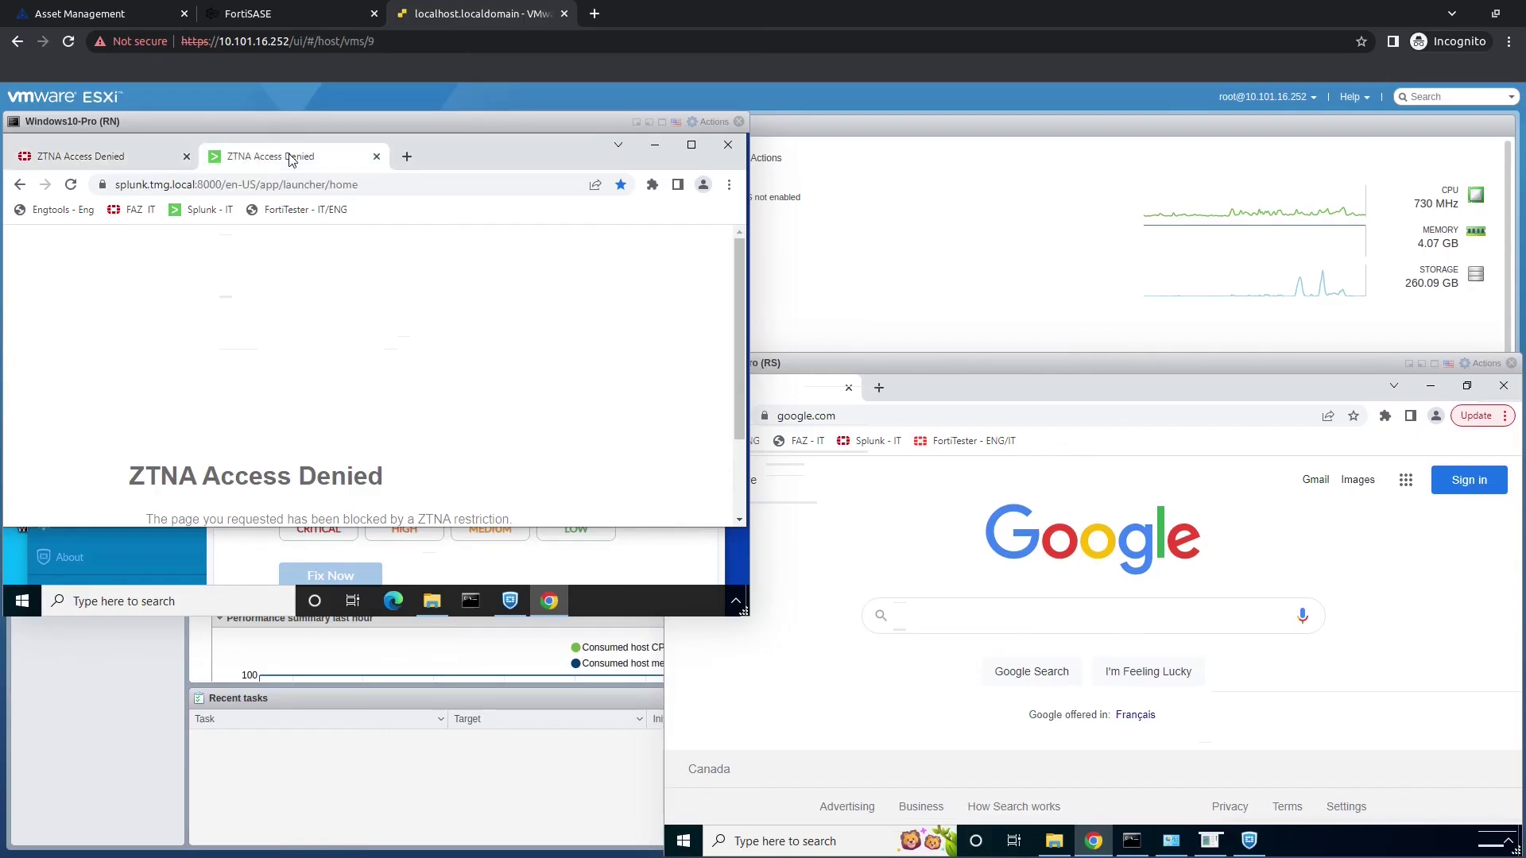
{"action": "left_click", "coordinate": [406, 156]}
{"action": "left_click", "coordinate": [366, 183]}
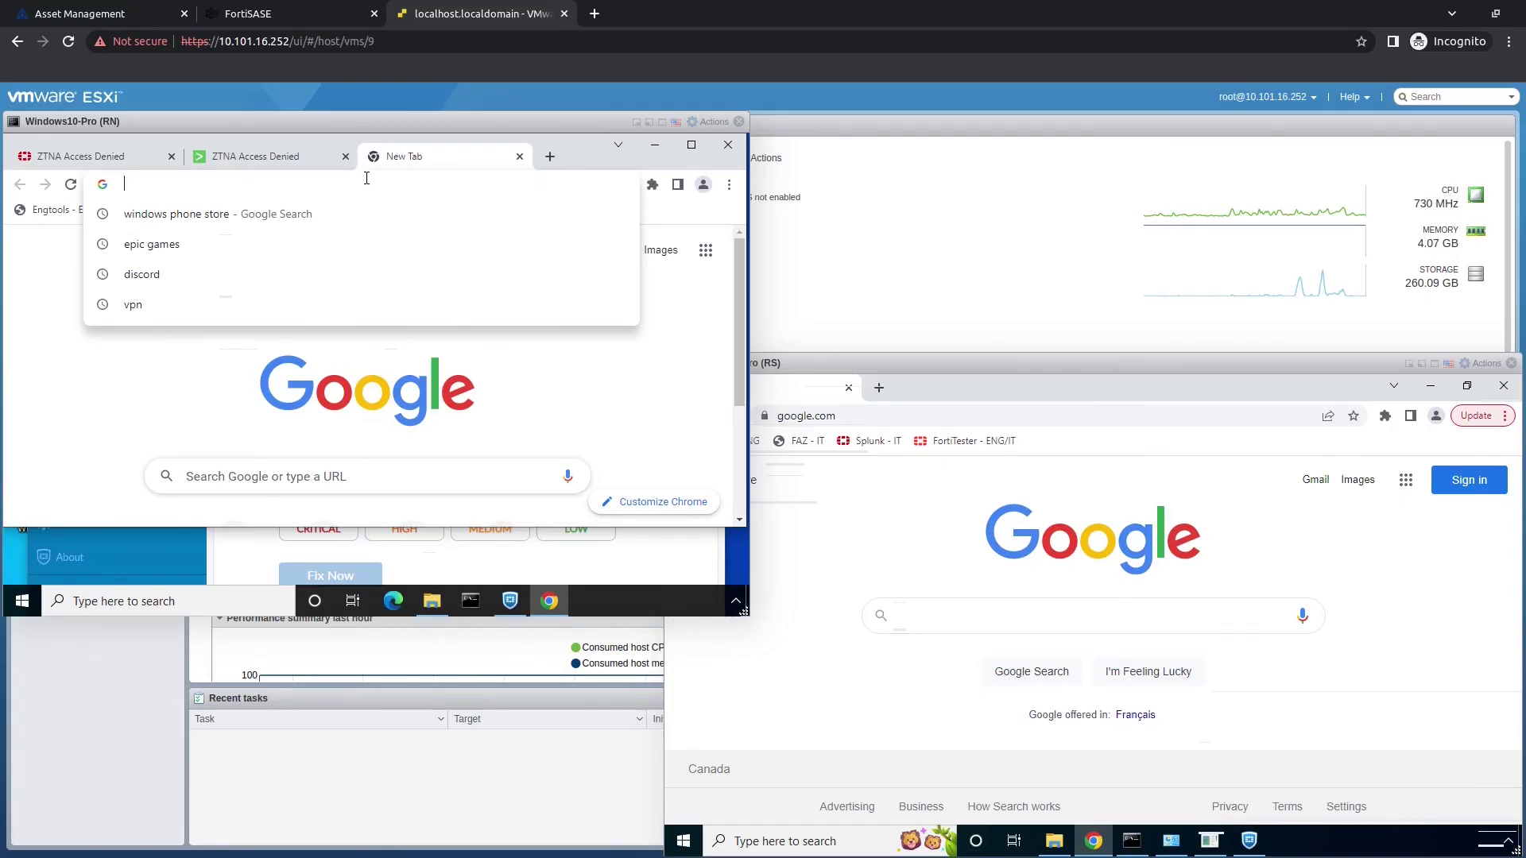
{"action": "type", "text": "nordvpn.com"}
{"action": "key", "text": "Return"}
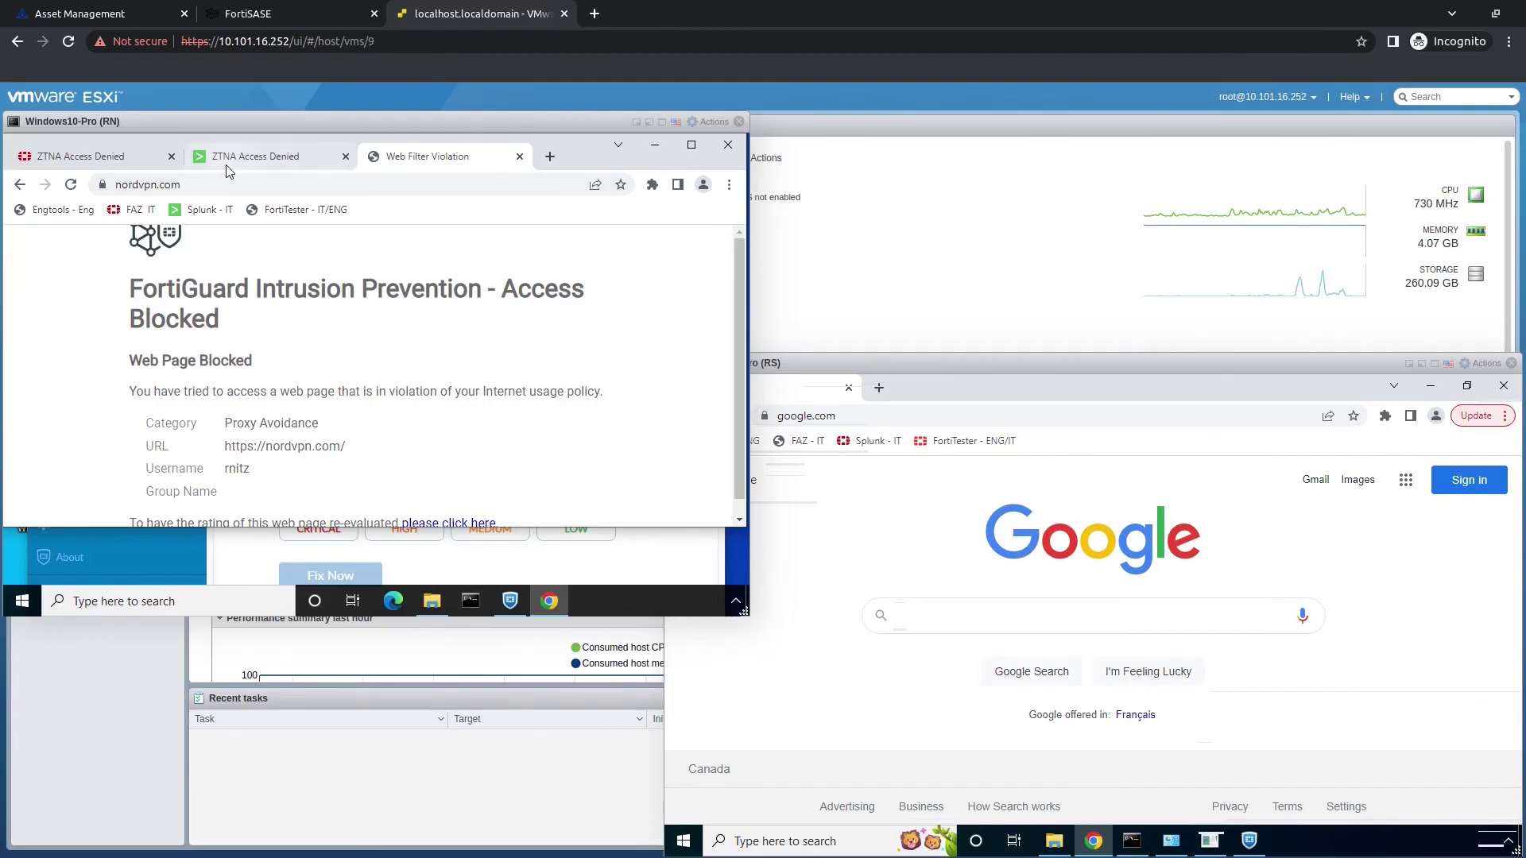
- Load playboy.com in another new browser tab on Windows10-Pro (RN) to test the web filter
{"action": "left_click", "coordinate": [188, 188]}
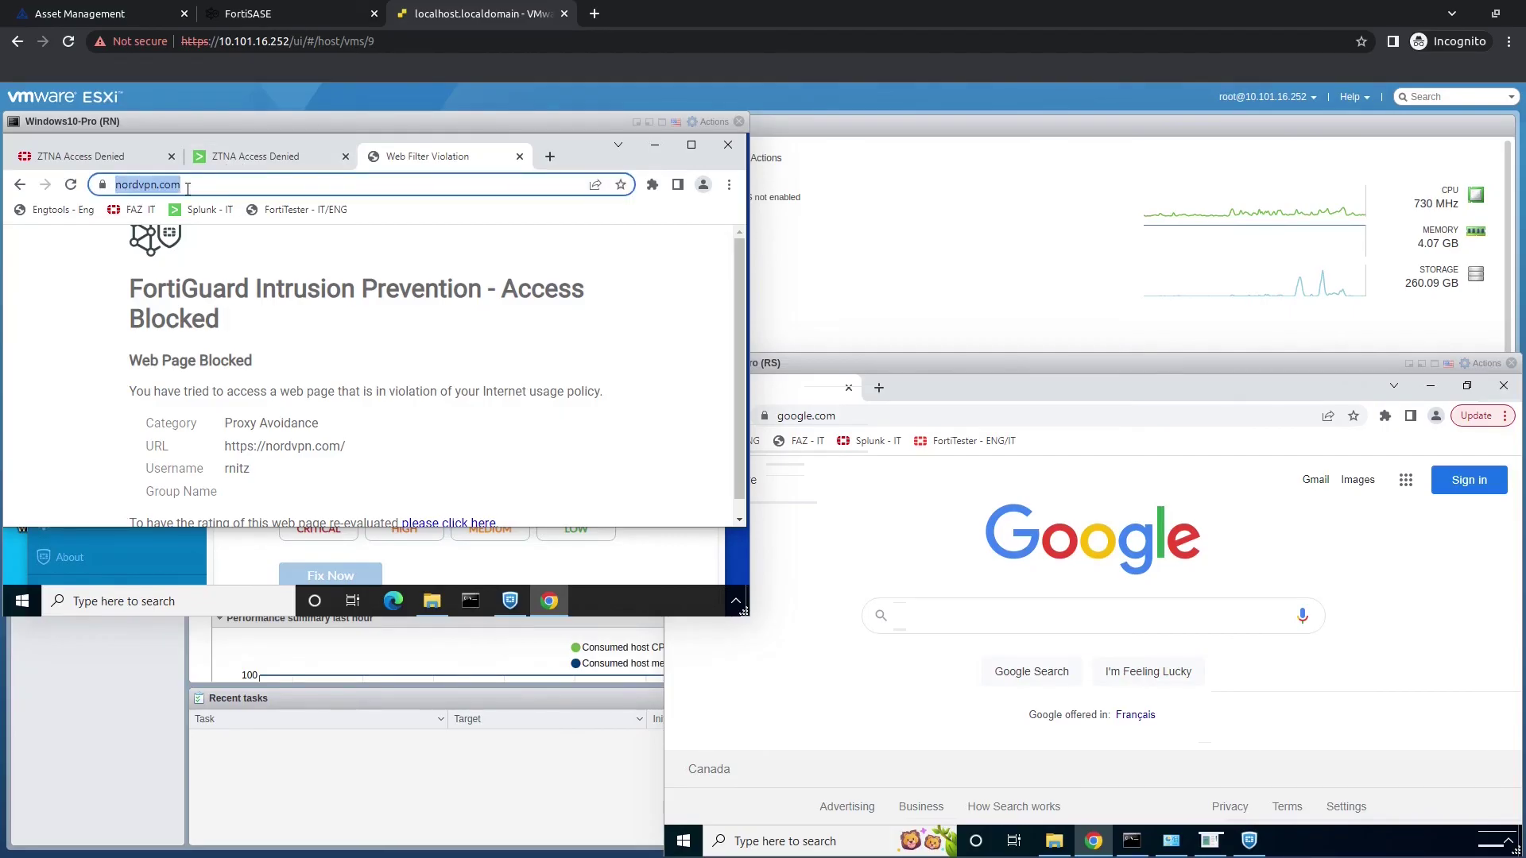
{"action": "left_click", "coordinate": [549, 156]}
{"action": "left_click", "coordinate": [445, 185]}
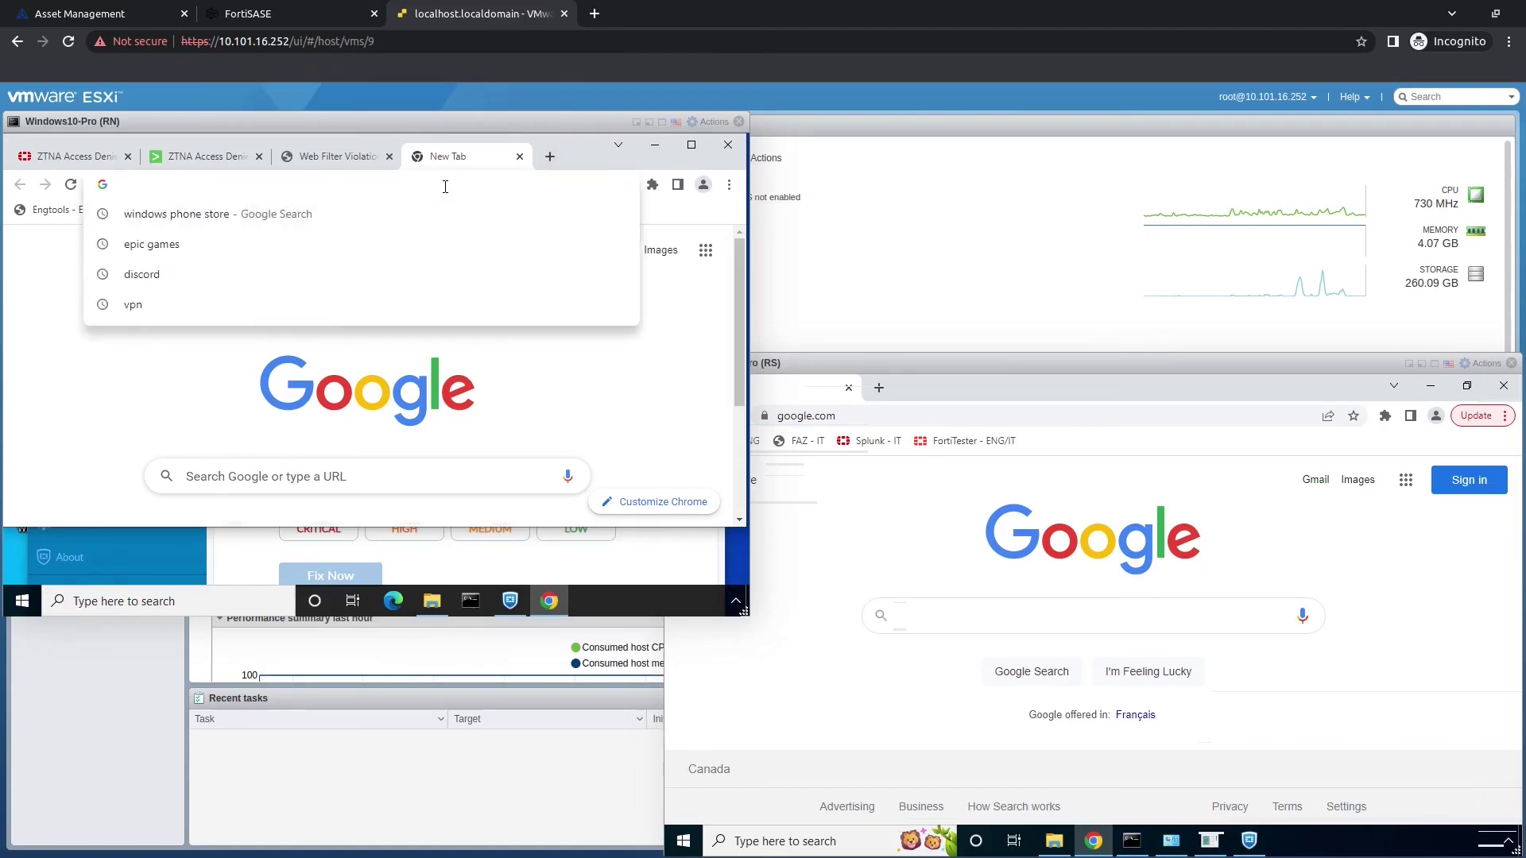
{"action": "type", "text": "playb"}
{"action": "type", "text": "oy"}
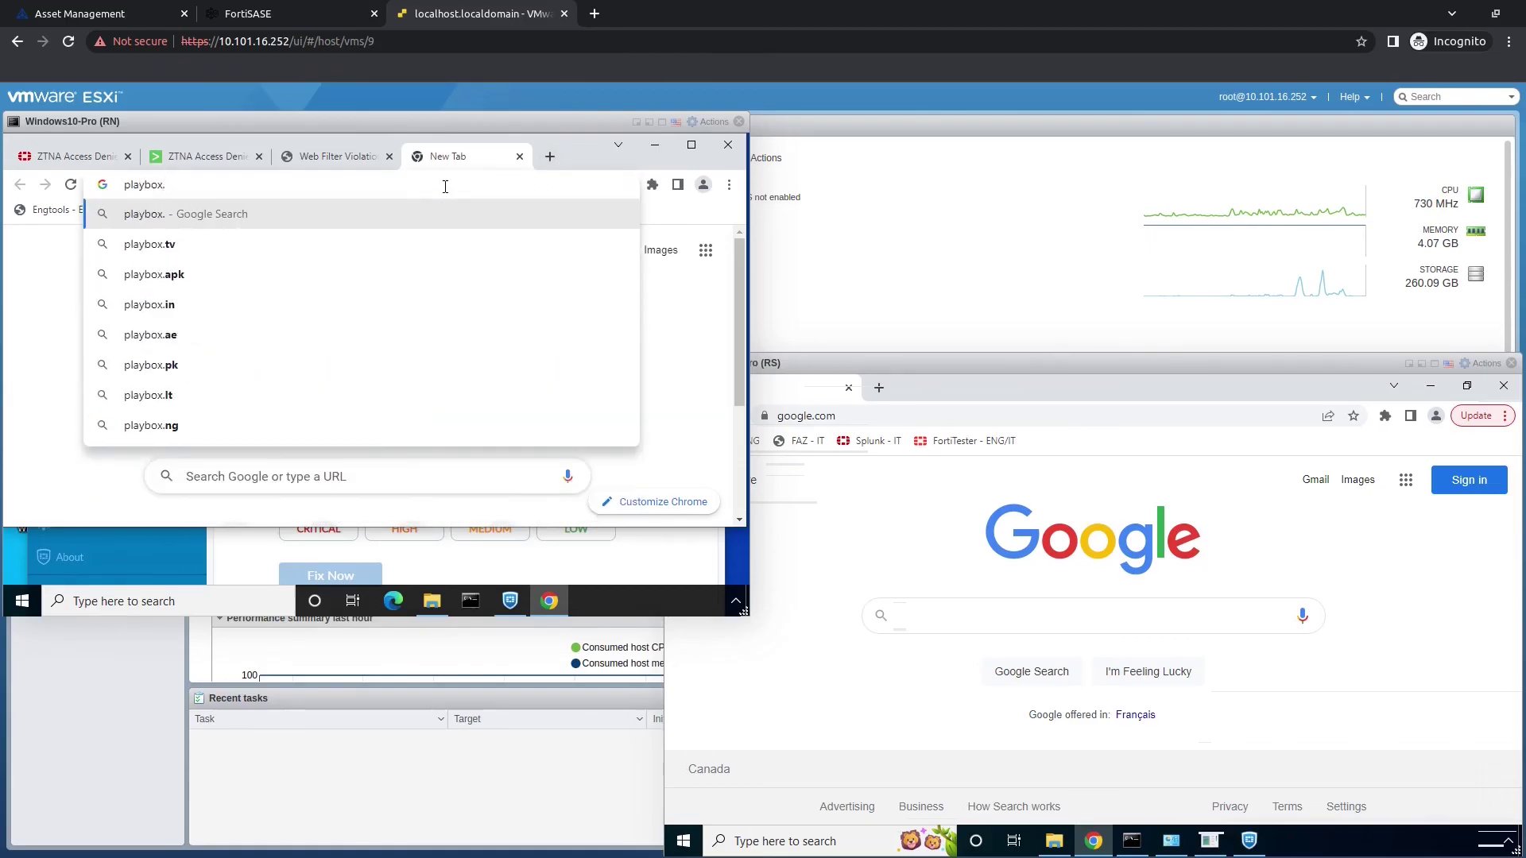
{"action": "type", "text": ".com"}
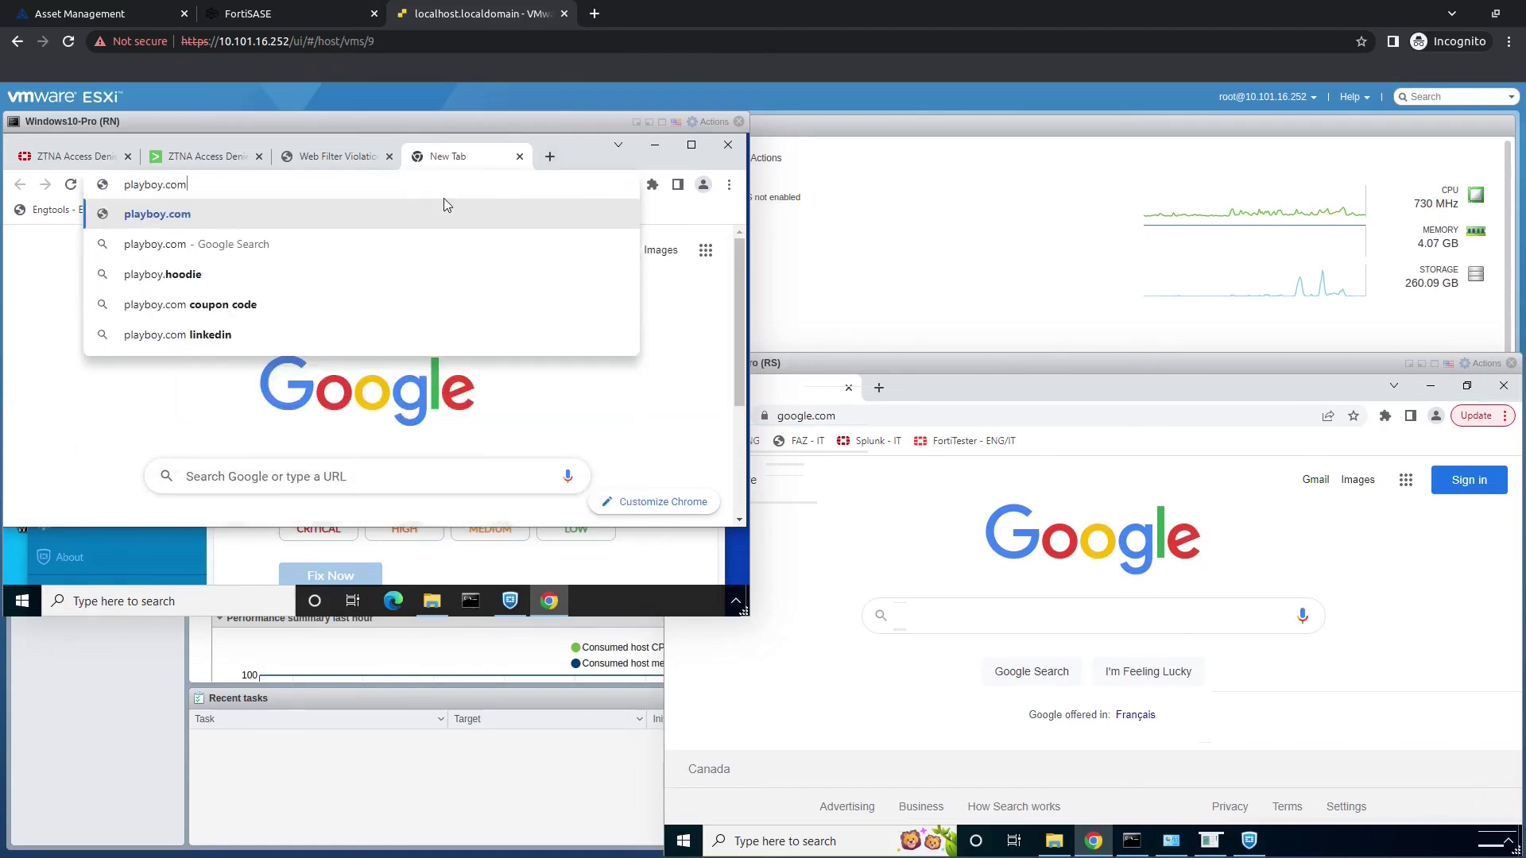
{"action": "key", "text": "Return"}
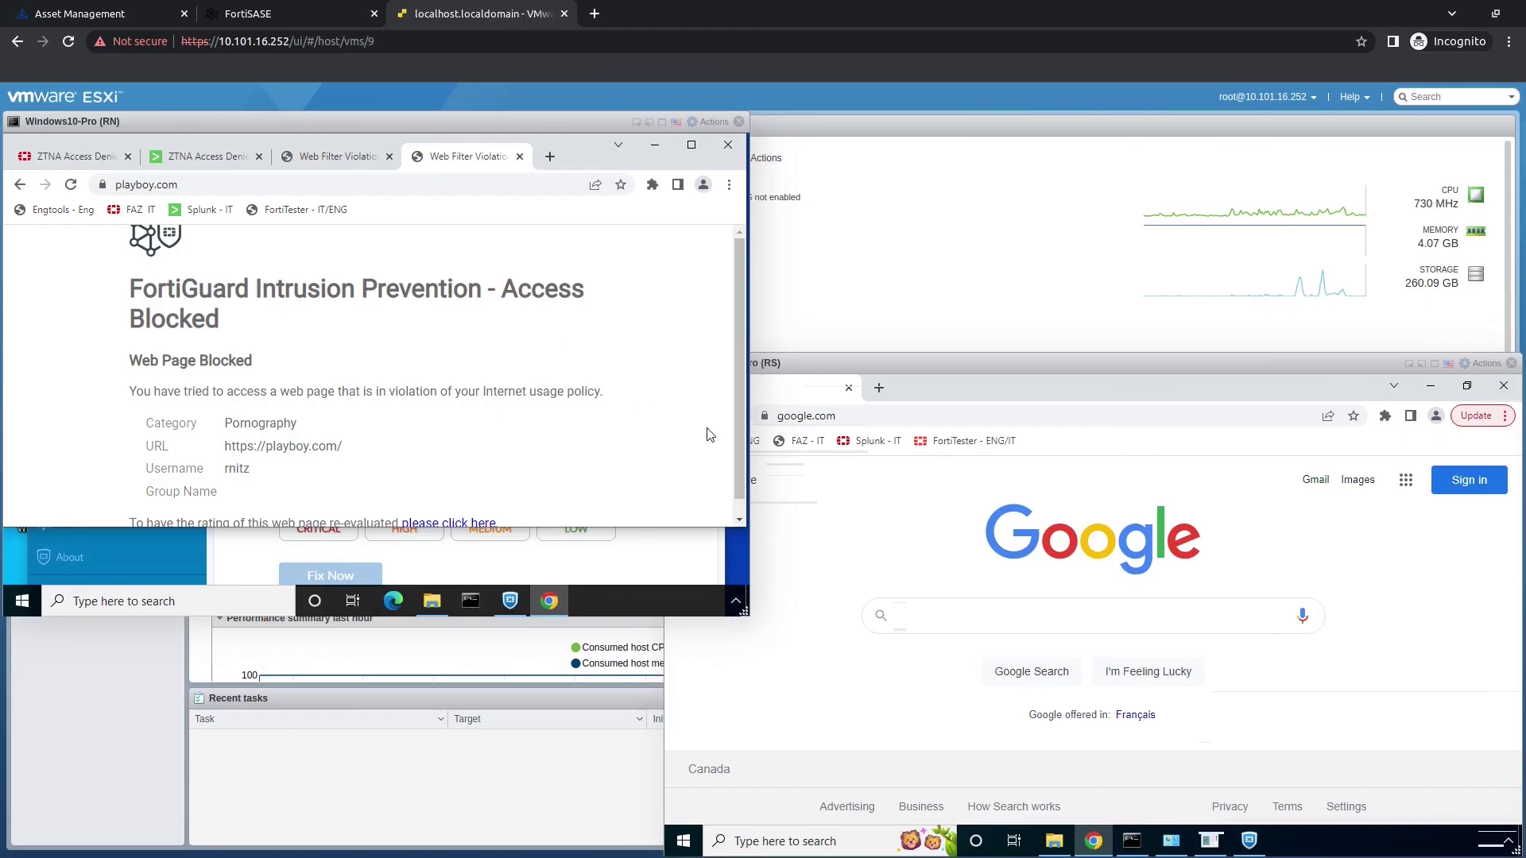
- Check the FortiClient status and Zero Trust tags on the Windows10-Pro (RS) machine, then return to its browser
{"action": "left_click", "coordinate": [810, 595]}
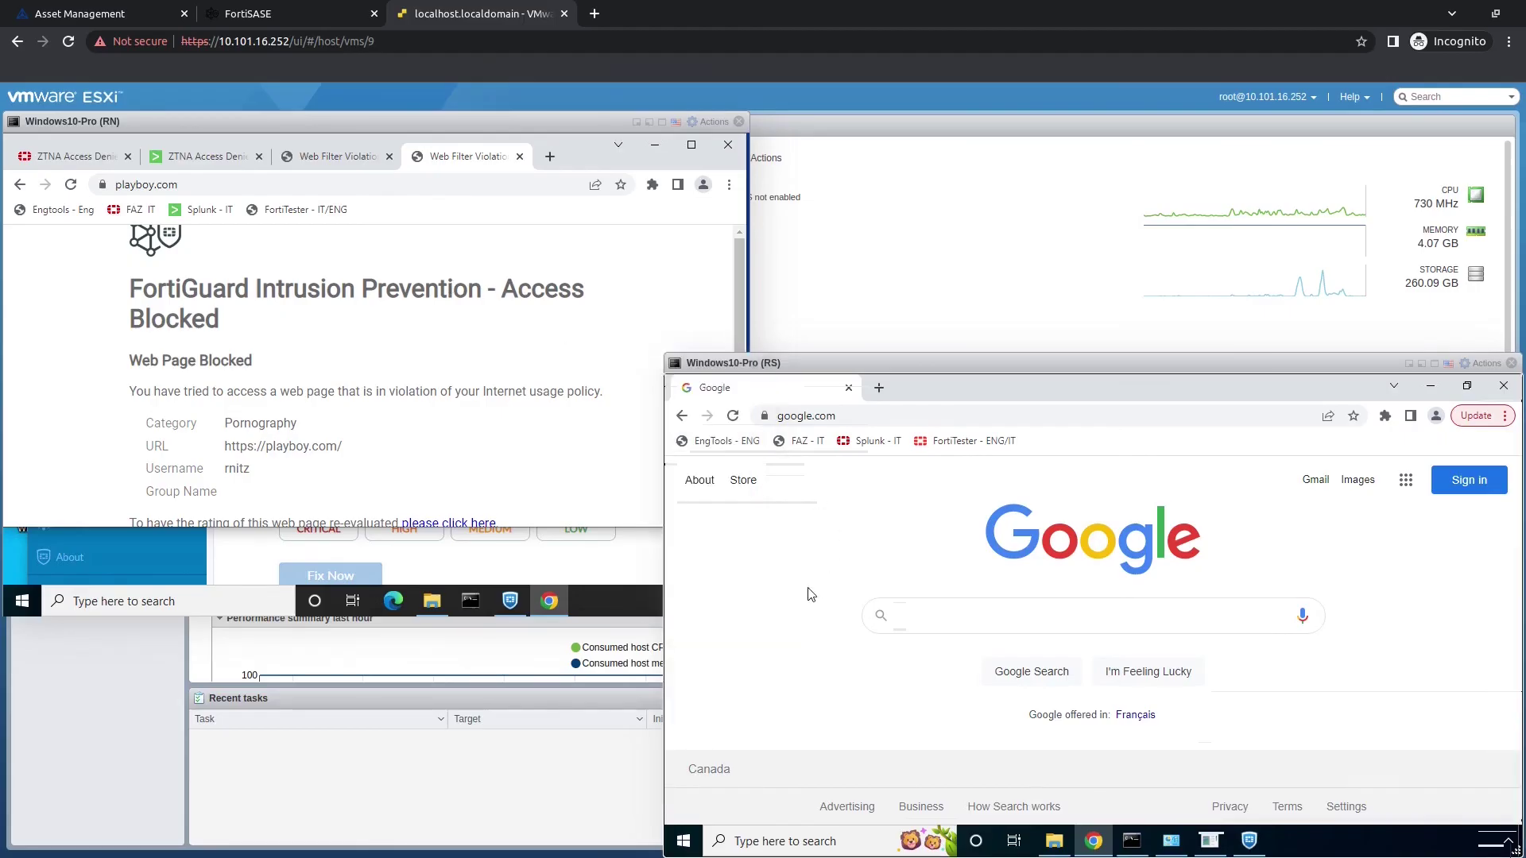
{"action": "left_click", "coordinate": [1247, 842]}
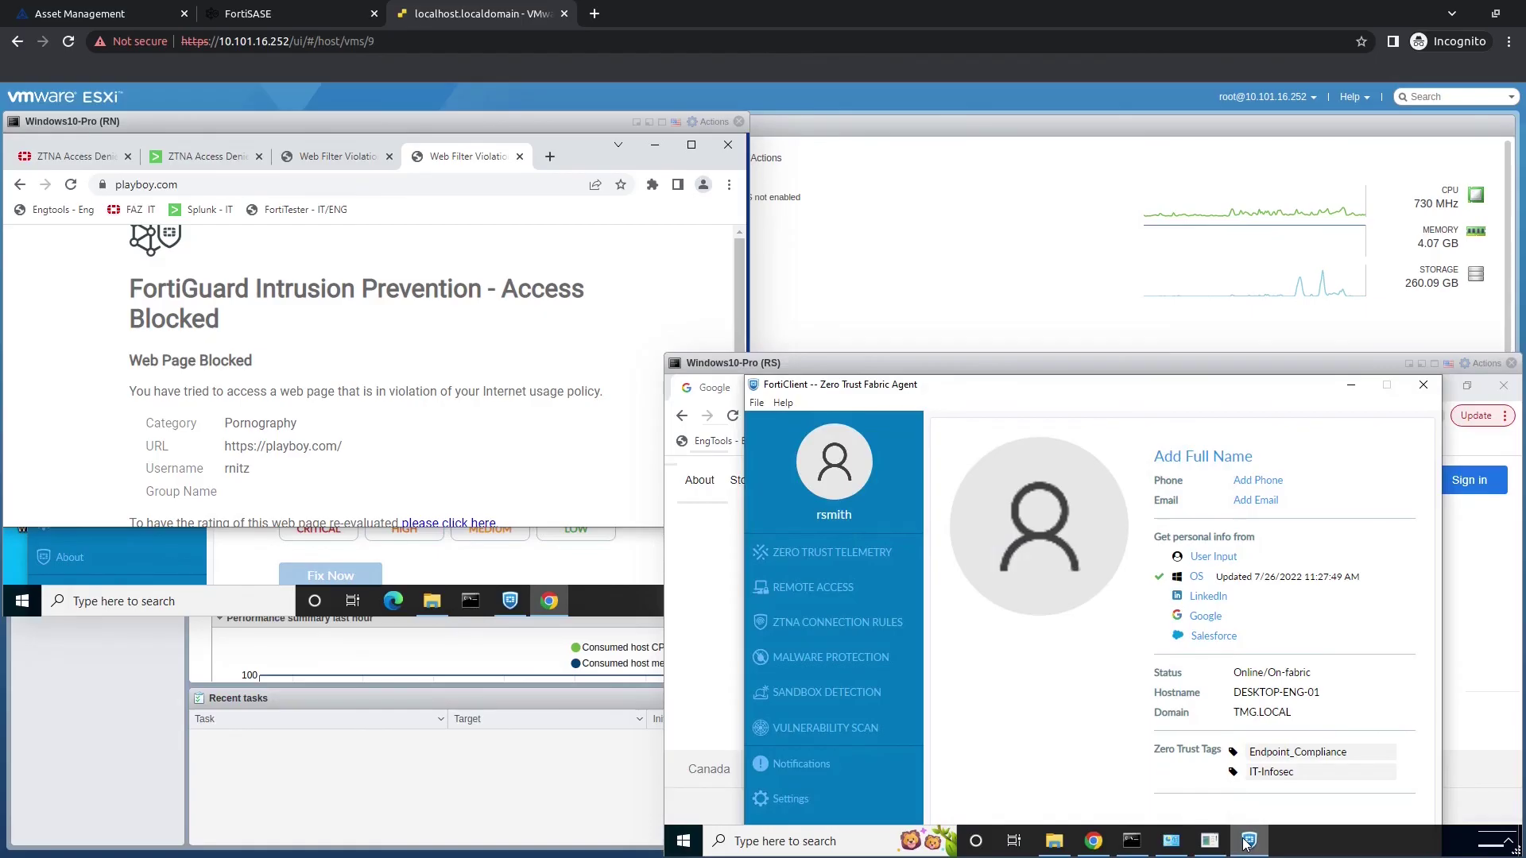
{"action": "left_click", "coordinate": [1247, 842]}
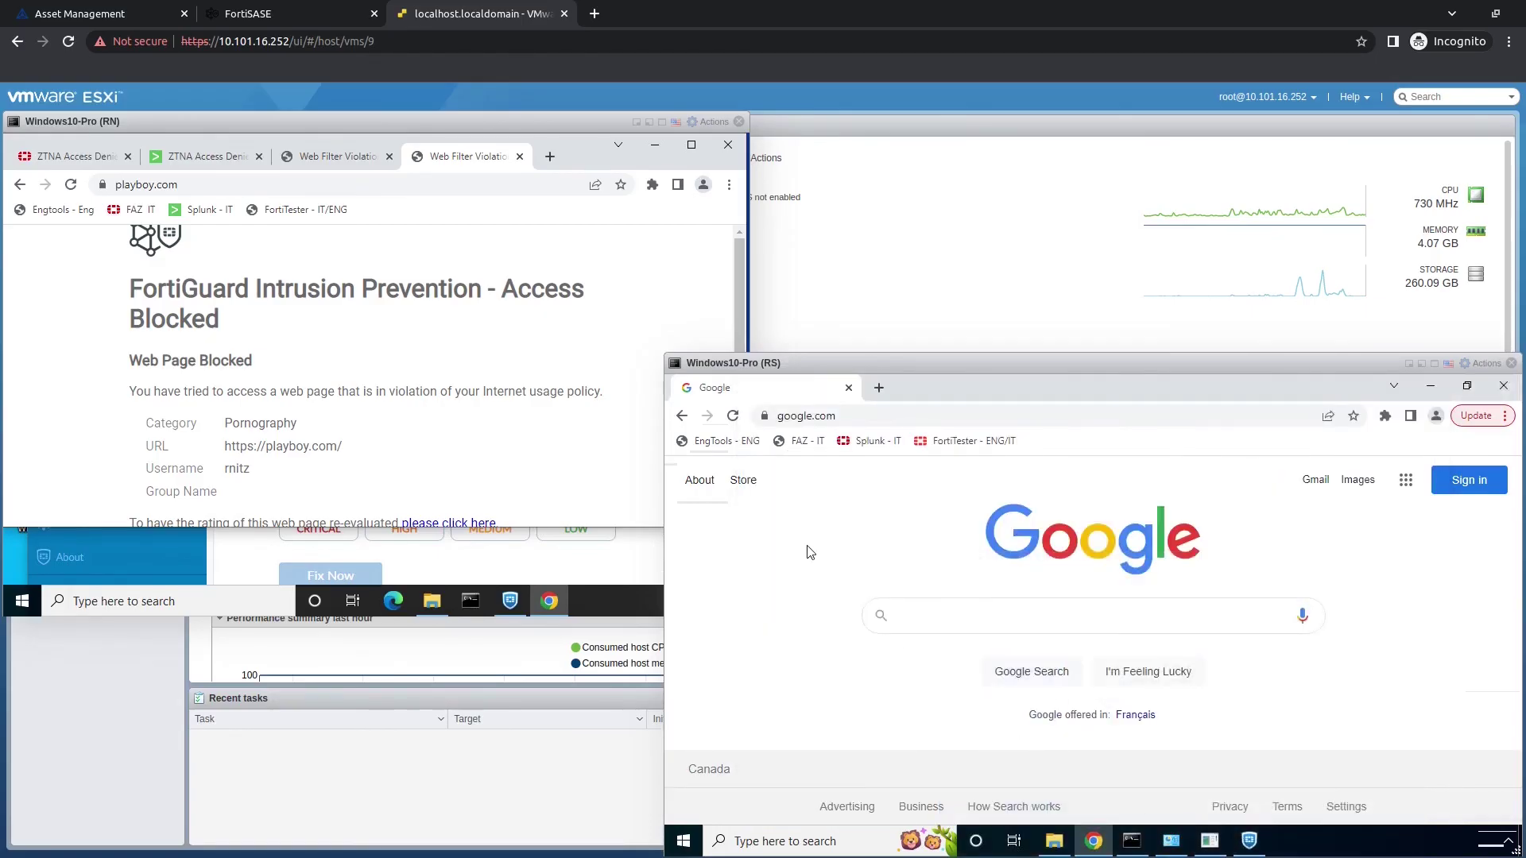
- Load nordvpn.com in the current browser tab on Windows10-Pro (RS) to test the web filter
{"action": "left_click", "coordinate": [849, 416]}
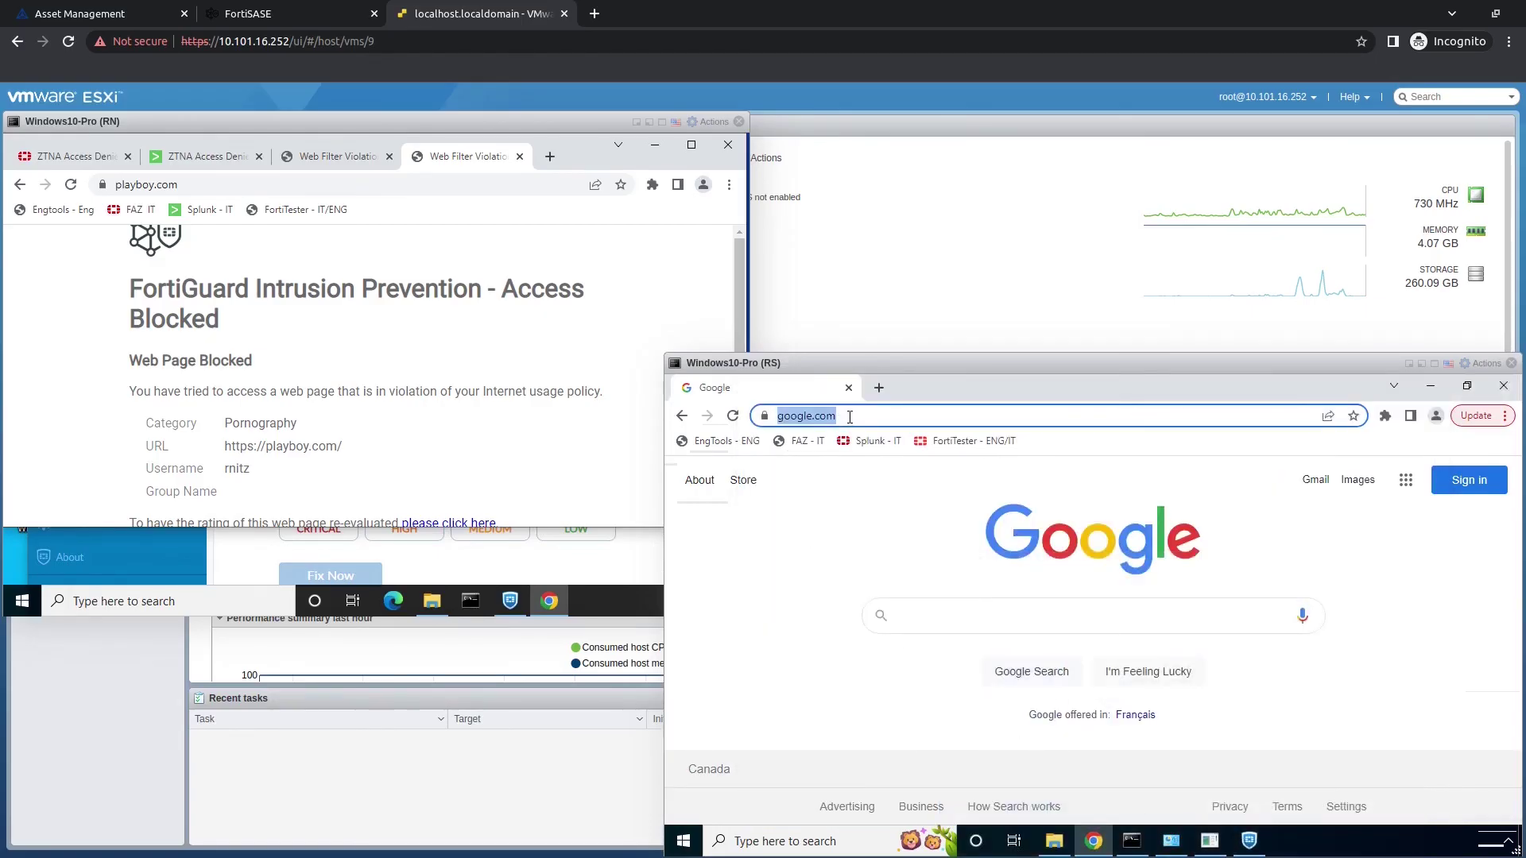
{"action": "type", "text": "nor"}
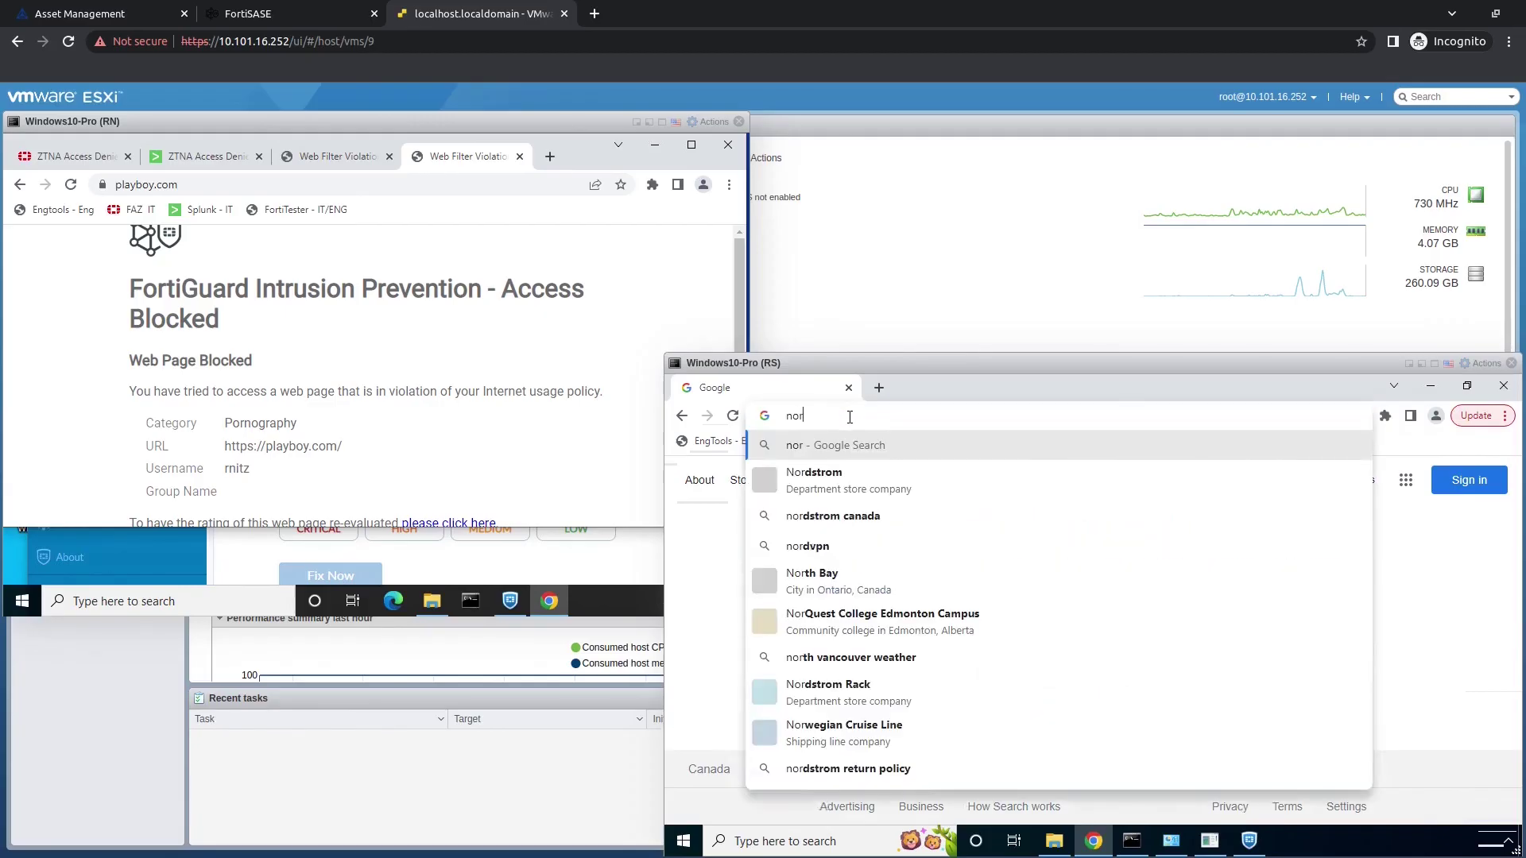
{"action": "type", "text": "dvpn.com"}
{"action": "key", "text": "Return"}
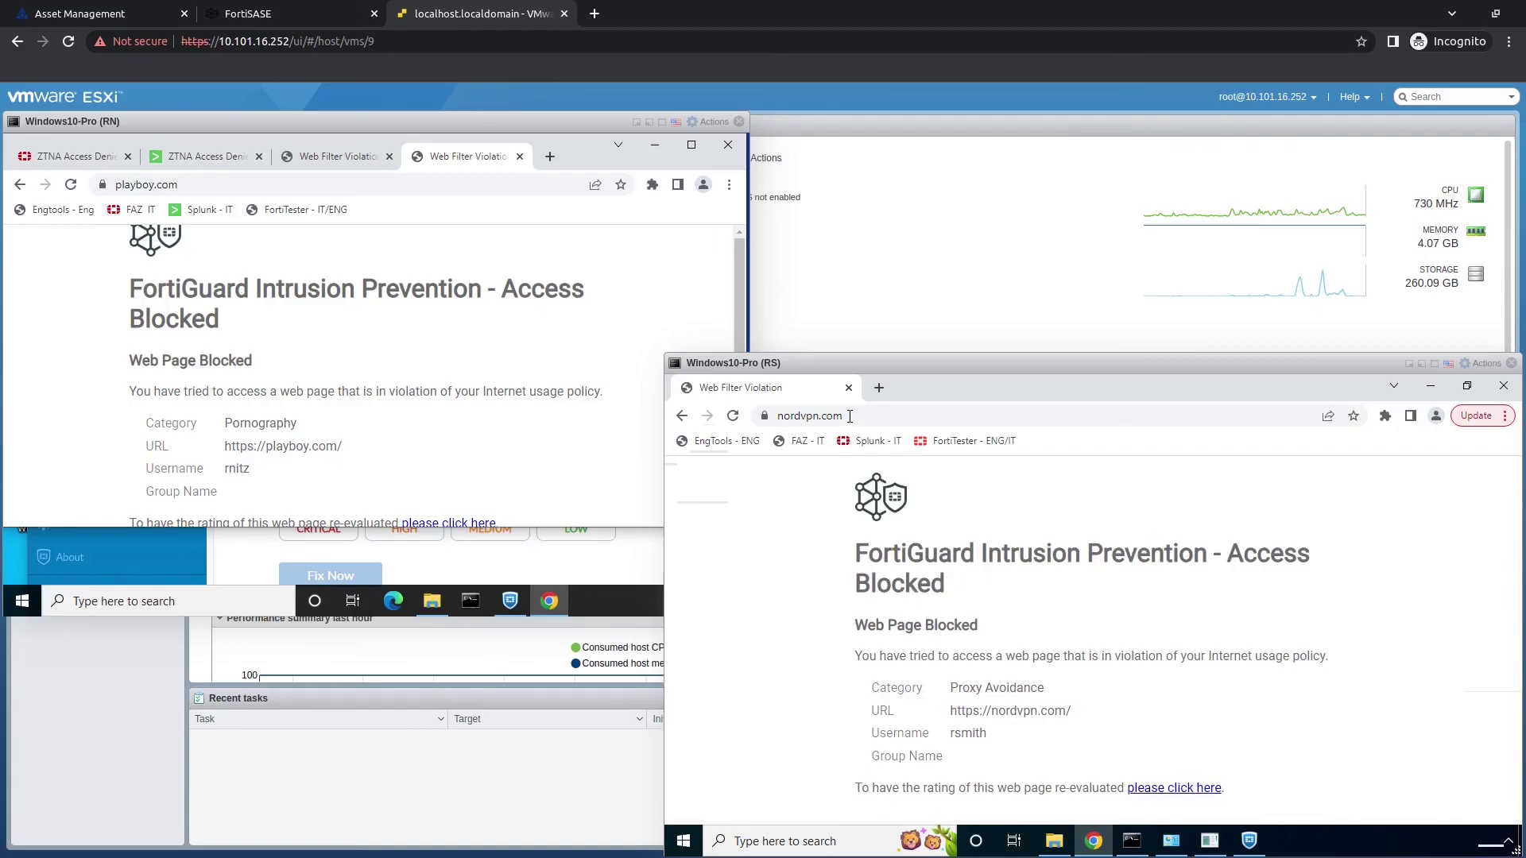
- Load playboy.com in a new browser tab on Windows10-Pro (RS)
{"action": "left_click", "coordinate": [879, 387]}
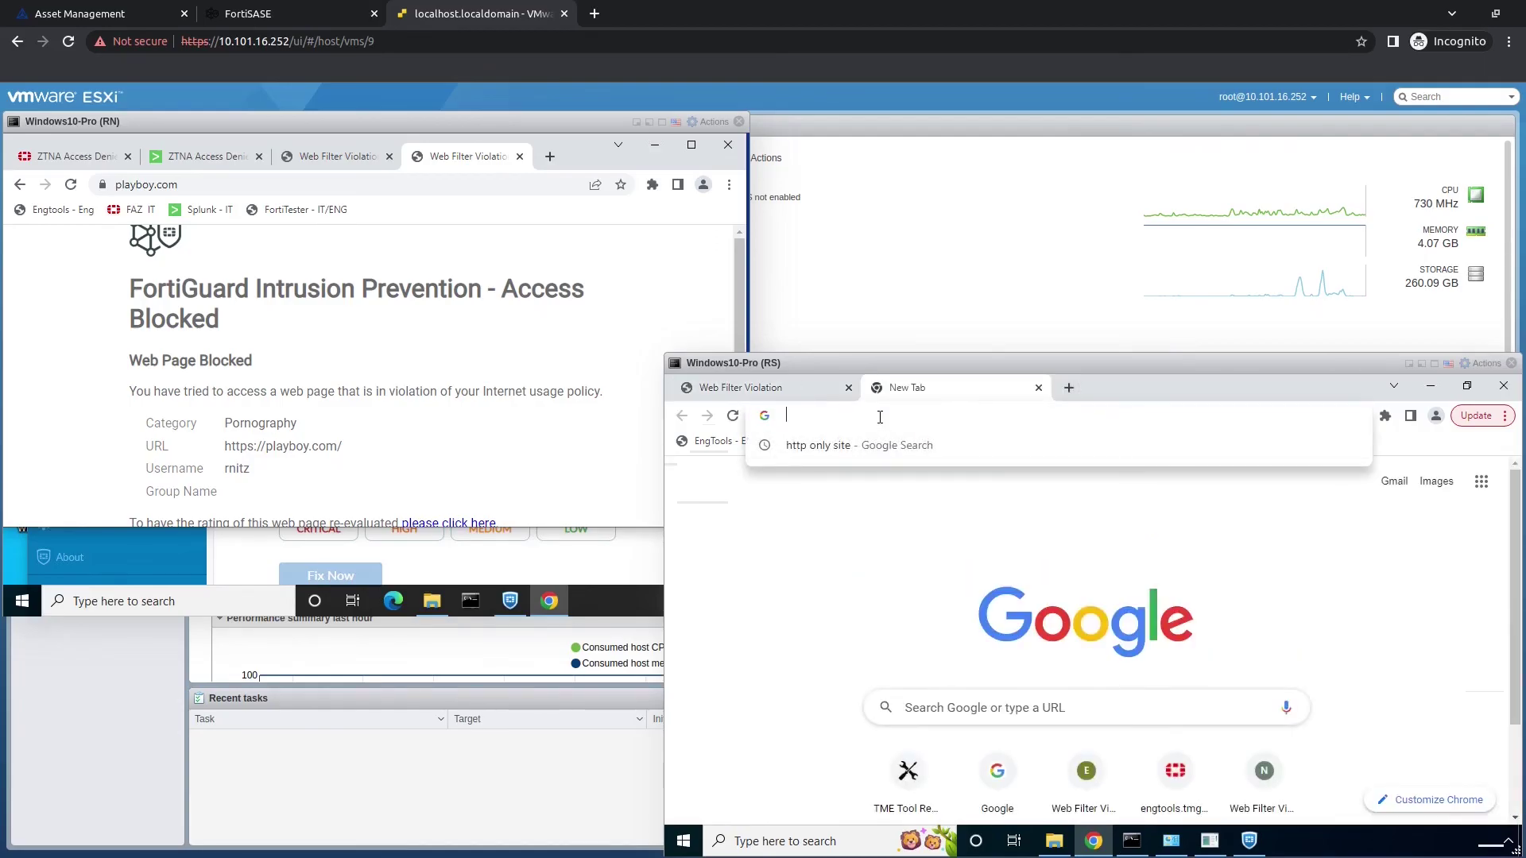
{"action": "type", "text": "playboy.com"}
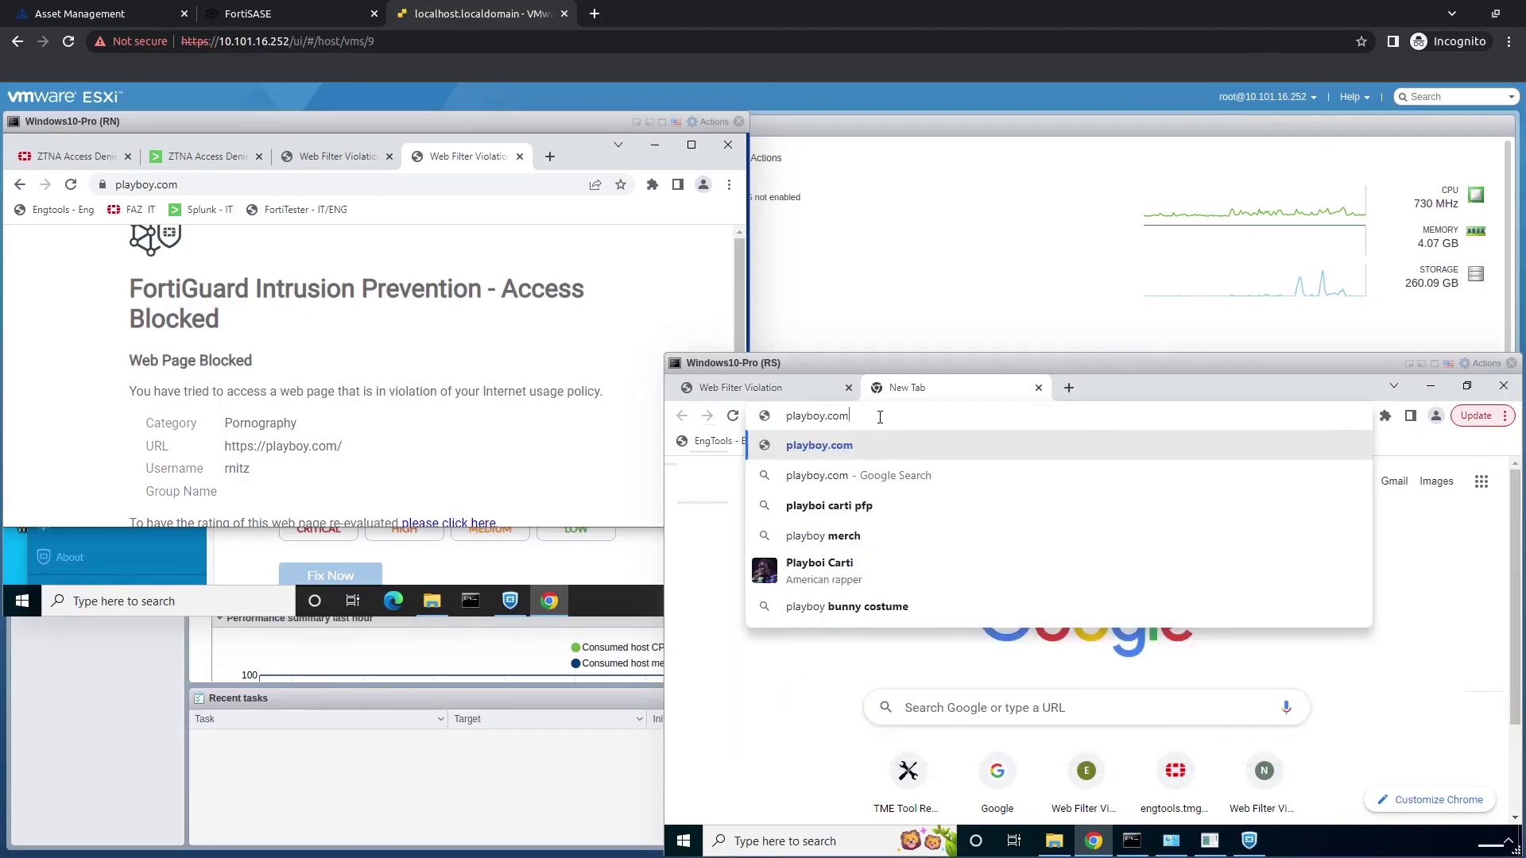
{"action": "key", "text": "Return"}
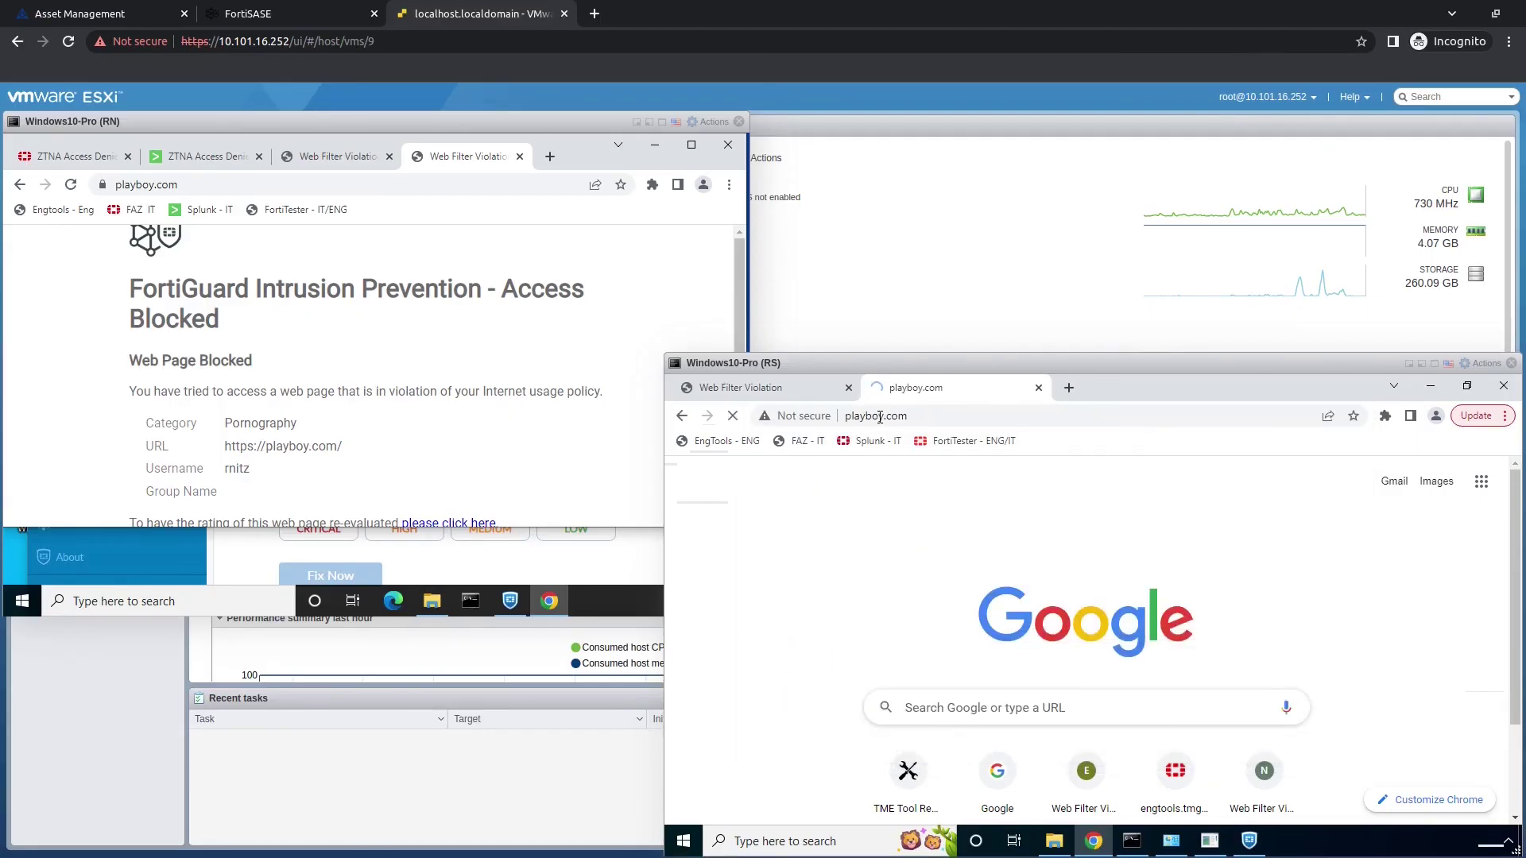